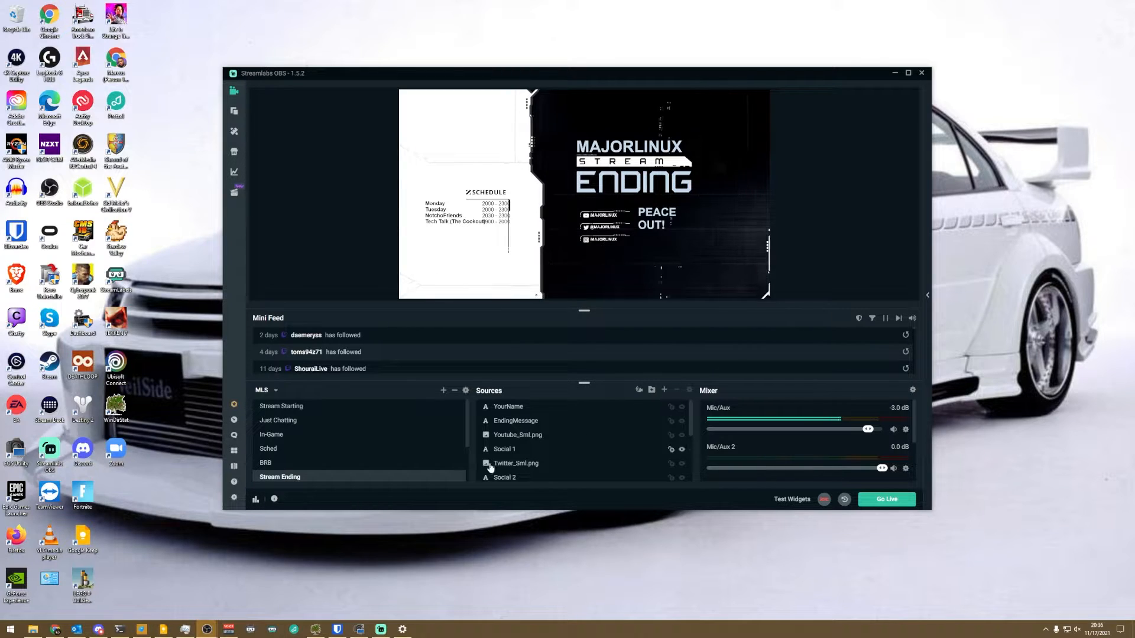
- View the Extra Life scene collection in Streamlabs OBS and return to the MLS collection
{"action": "left_click", "coordinate": [276, 392]}
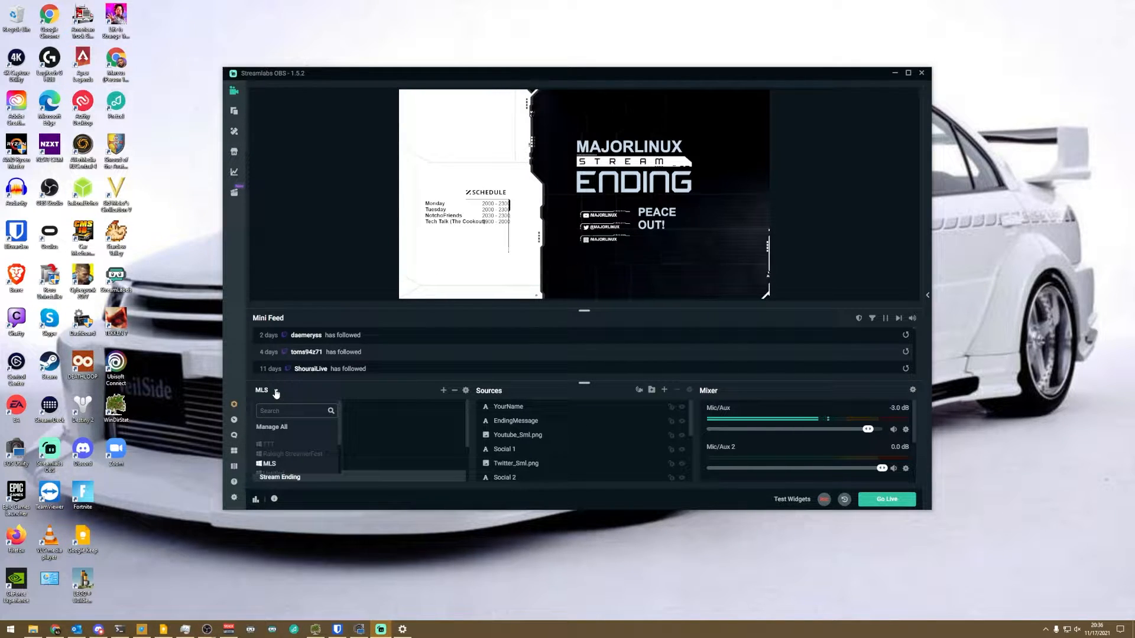
{"action": "scroll", "coordinate": [307, 456], "scroll_direction": "down", "scroll_amount": 2}
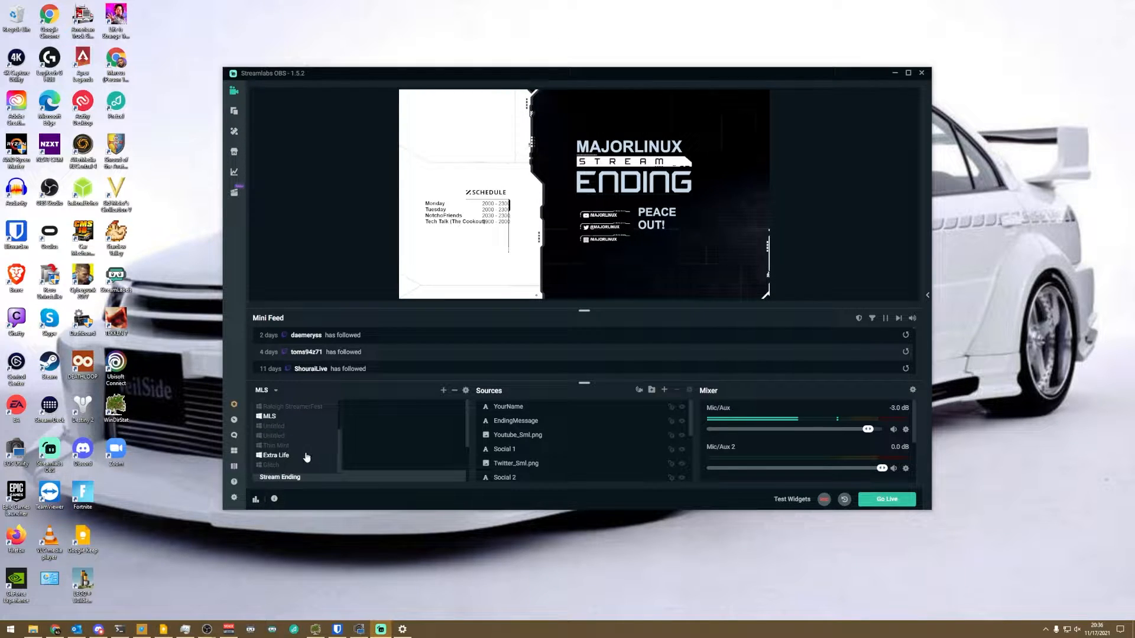
{"action": "left_click", "coordinate": [275, 455]}
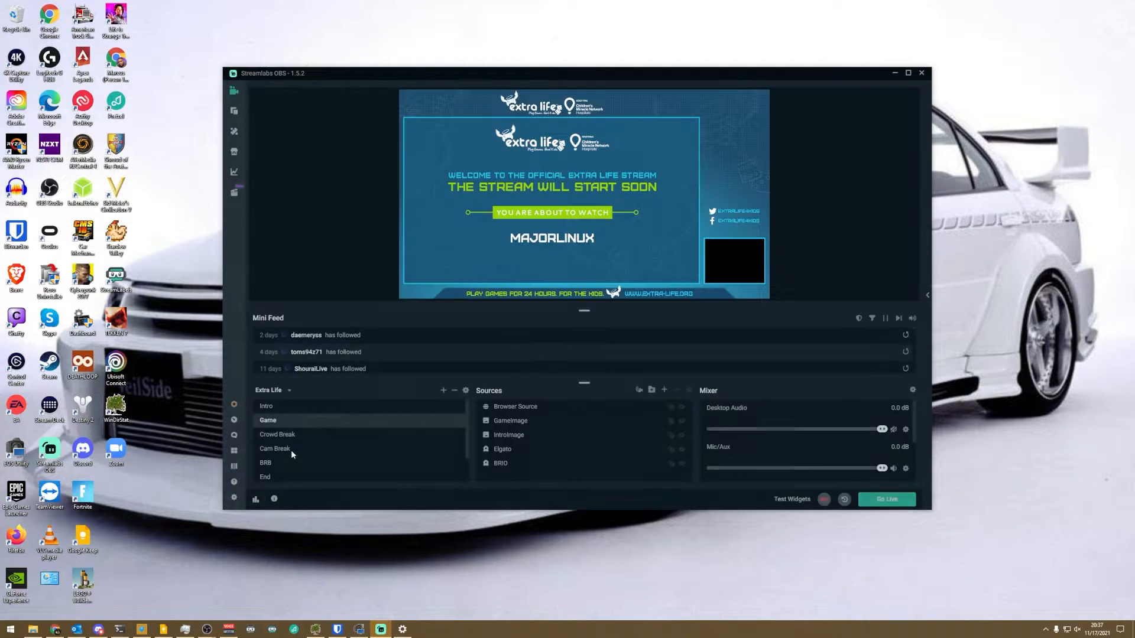
{"action": "left_click", "coordinate": [288, 393]}
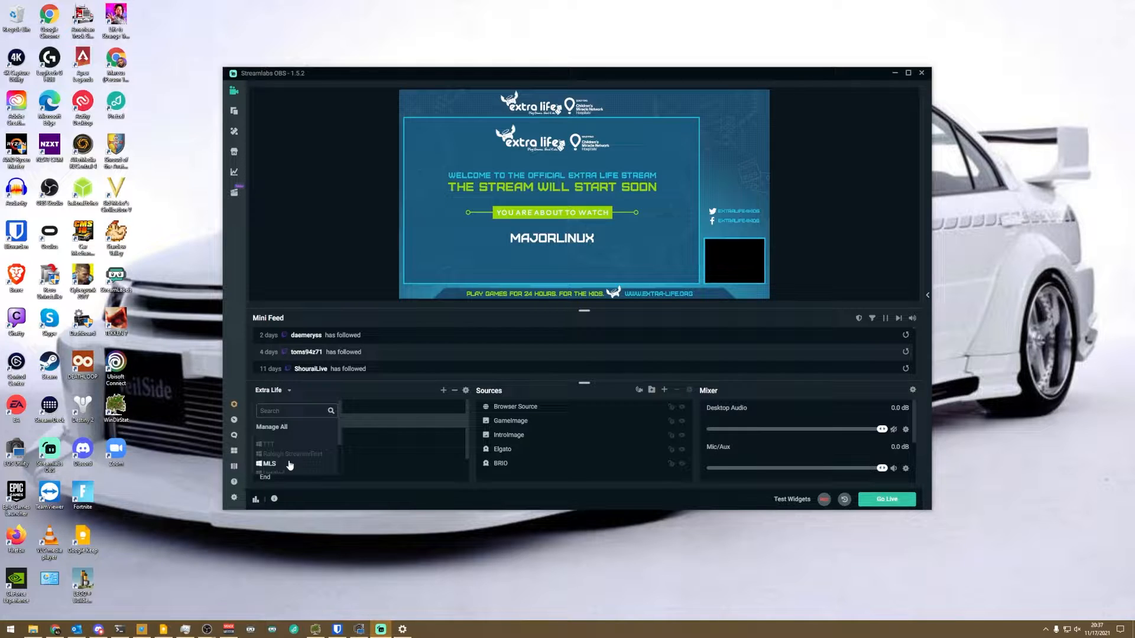
{"action": "left_click", "coordinate": [290, 465]}
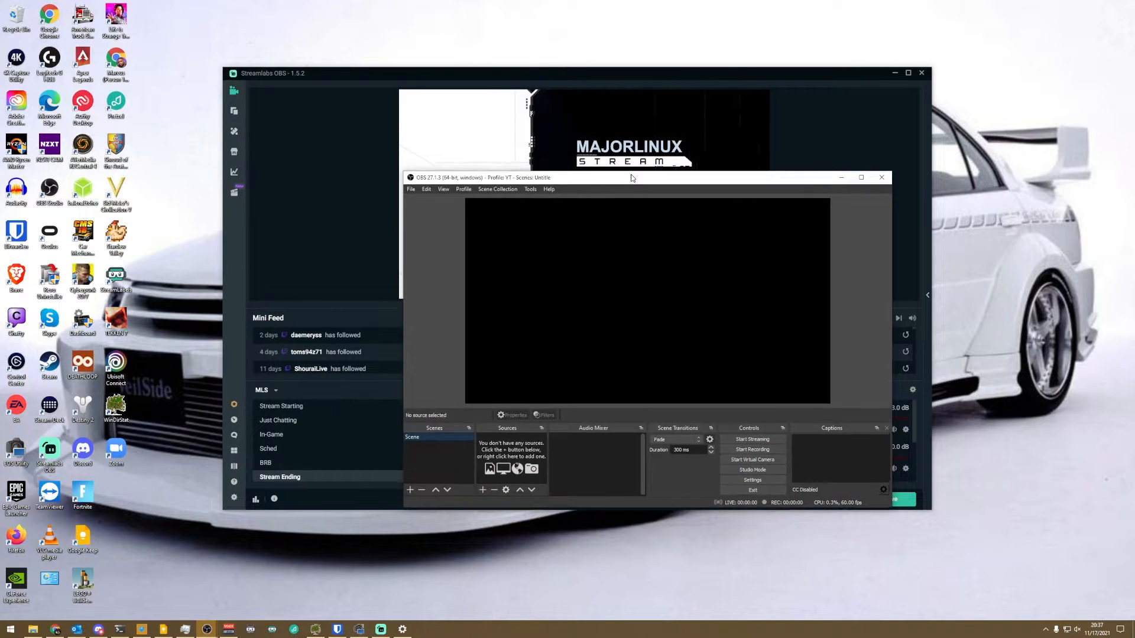
- Arrange the Streamlabs OBS and OBS Studio windows side by side, with Streamlabs OBS on the left
{"action": "left_click_drag", "start_coordinate": [619, 78], "coordinate": [407, 52]}
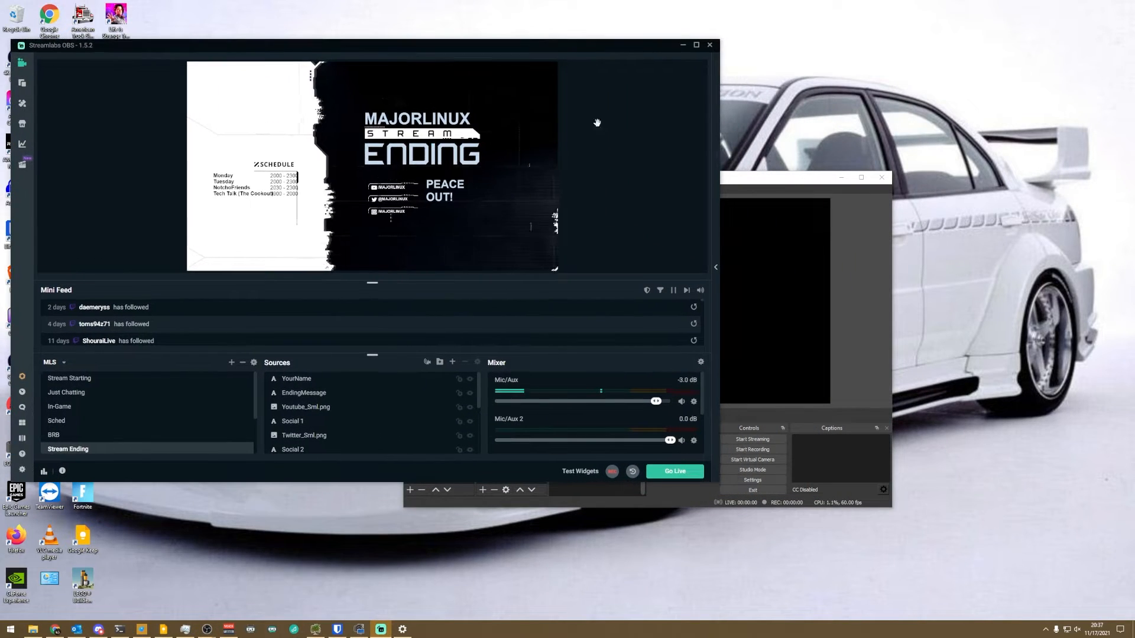
{"action": "left_click", "coordinate": [774, 187]}
{"action": "left_click_drag", "start_coordinate": [776, 183], "coordinate": [990, 92]}
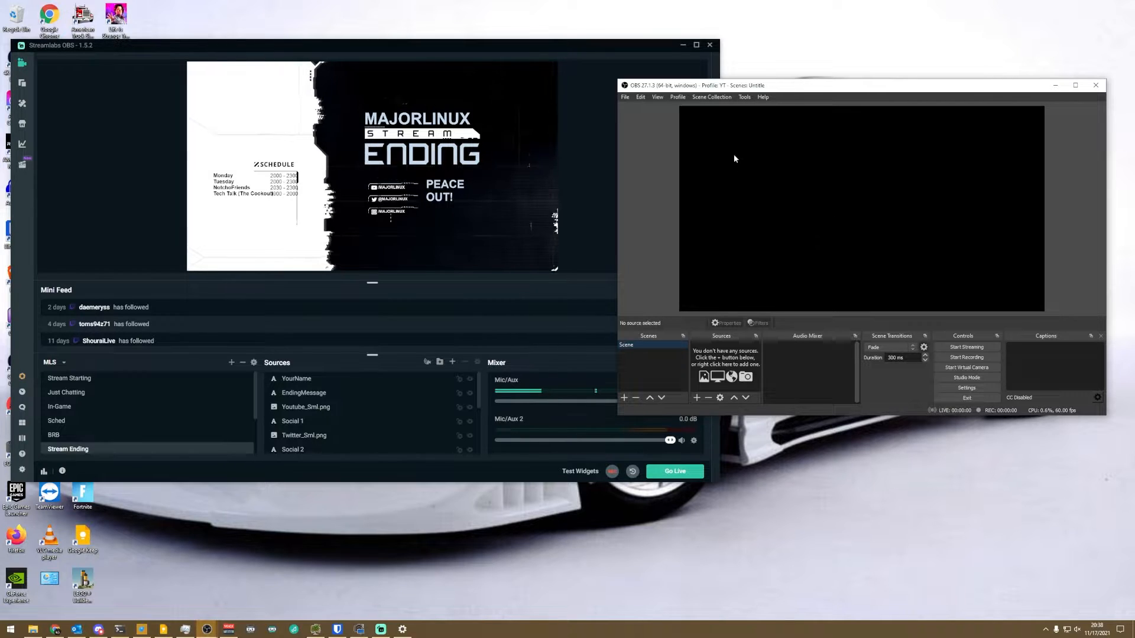
- Import the Streamlabs scene collections Extra Life, Glitch, Thin Mint and Unknown Streamlabs Import into OBS Studio
{"action": "left_click", "coordinate": [711, 97]}
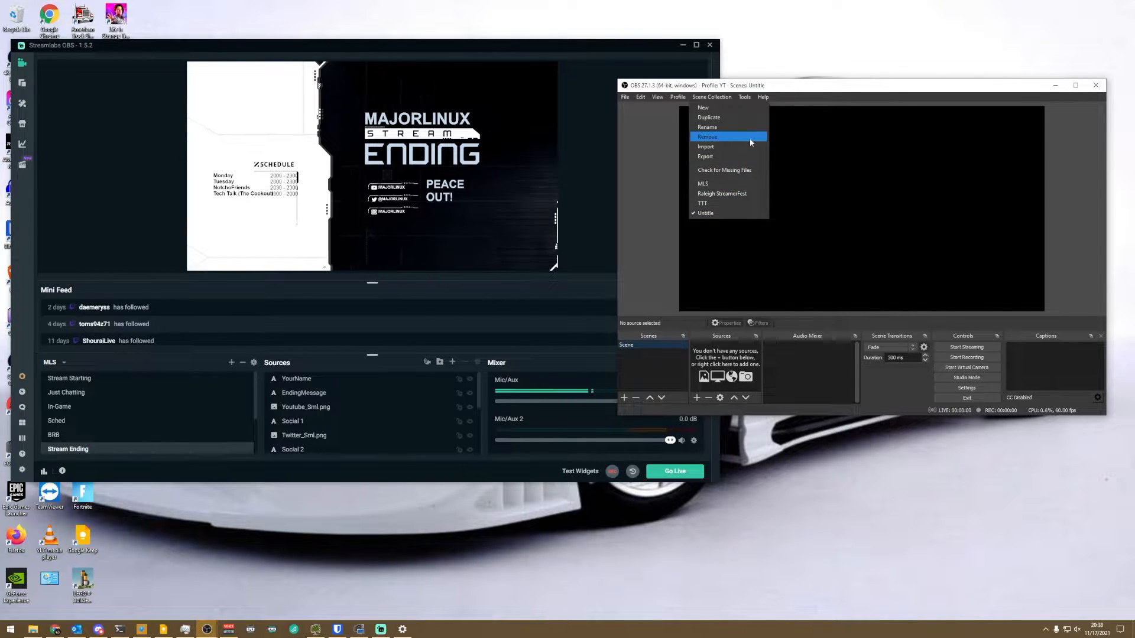
{"action": "left_click", "coordinate": [726, 146]}
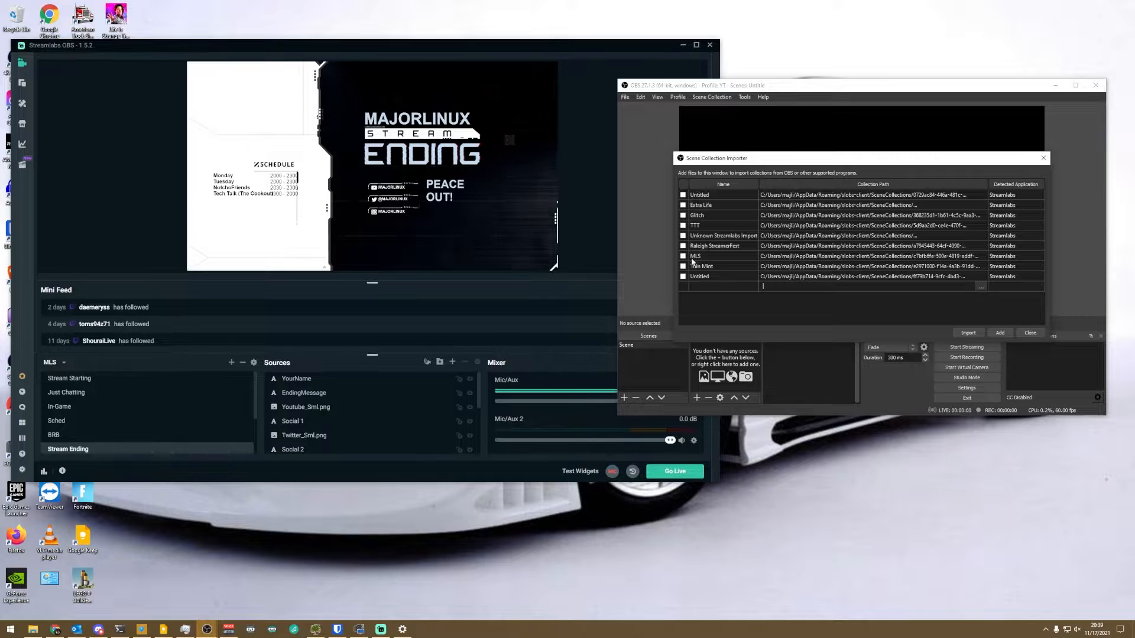
{"action": "left_click", "coordinate": [684, 216]}
{"action": "left_click", "coordinate": [683, 235]}
{"action": "left_click", "coordinate": [968, 333]}
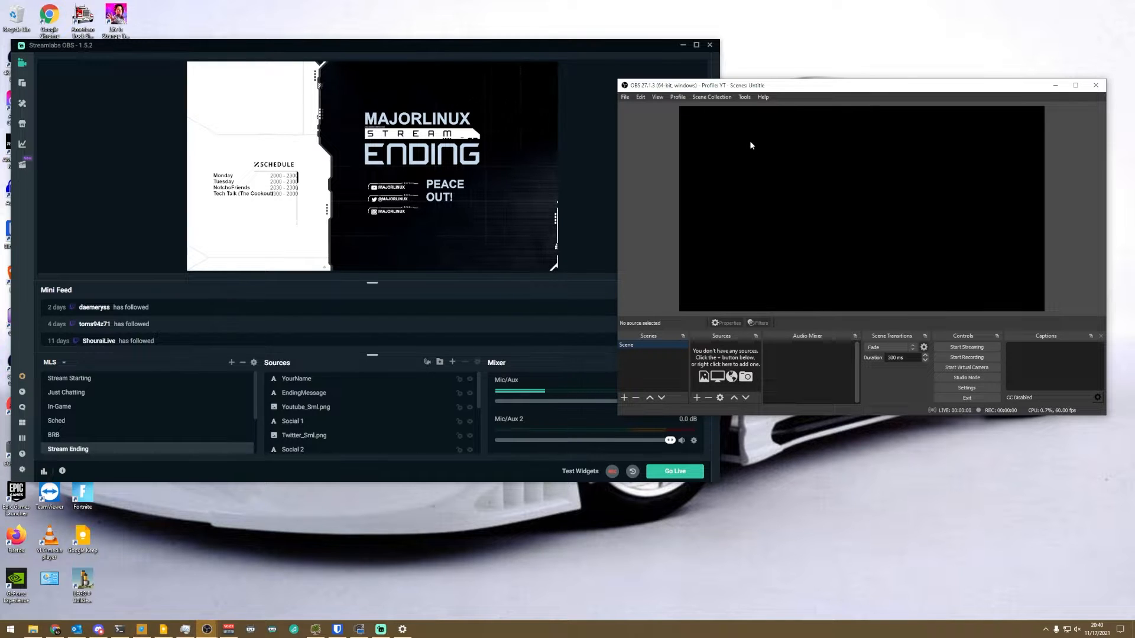
- Load the Extra Life scene collection in both OBS Studio and Streamlabs OBS for comparison
{"action": "left_click", "coordinate": [717, 98]}
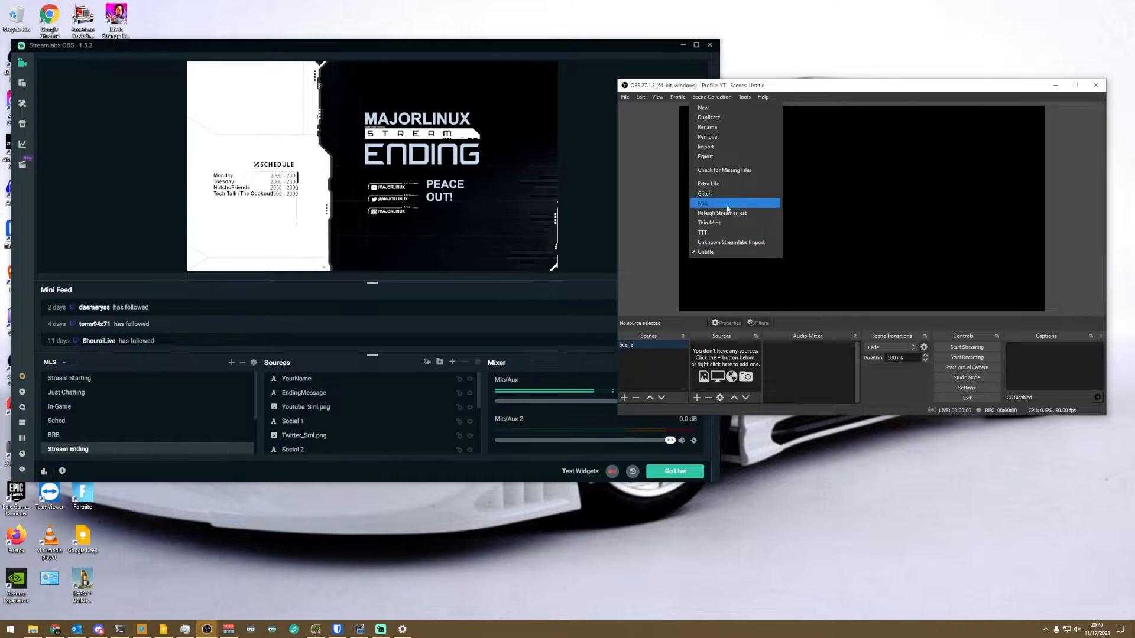
{"action": "left_click", "coordinate": [725, 183]}
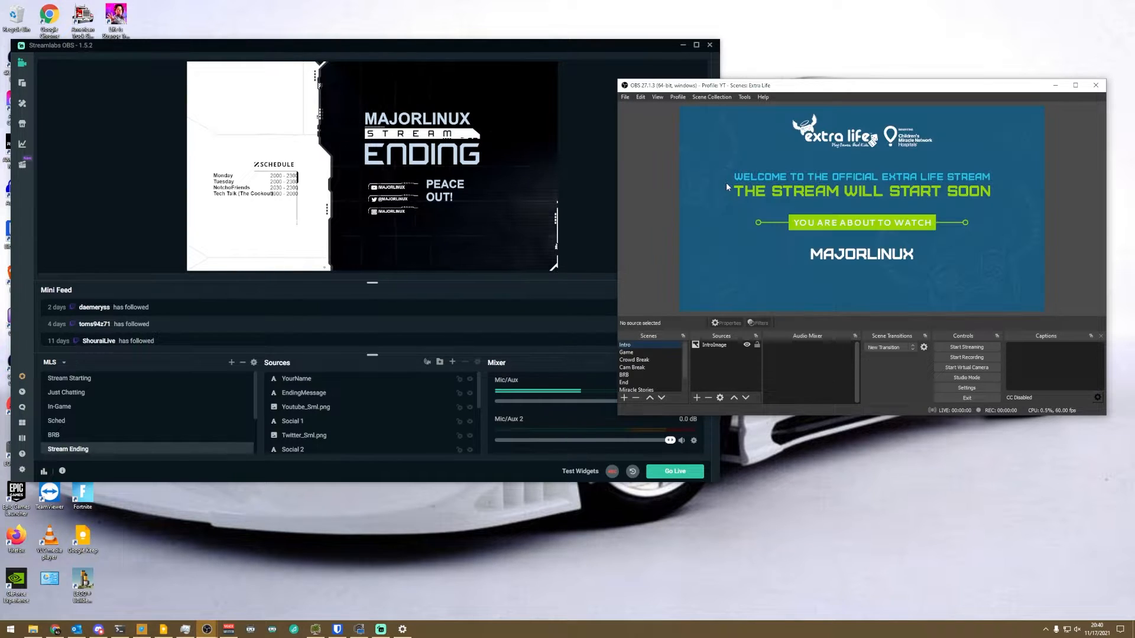
{"action": "left_click", "coordinate": [67, 365]}
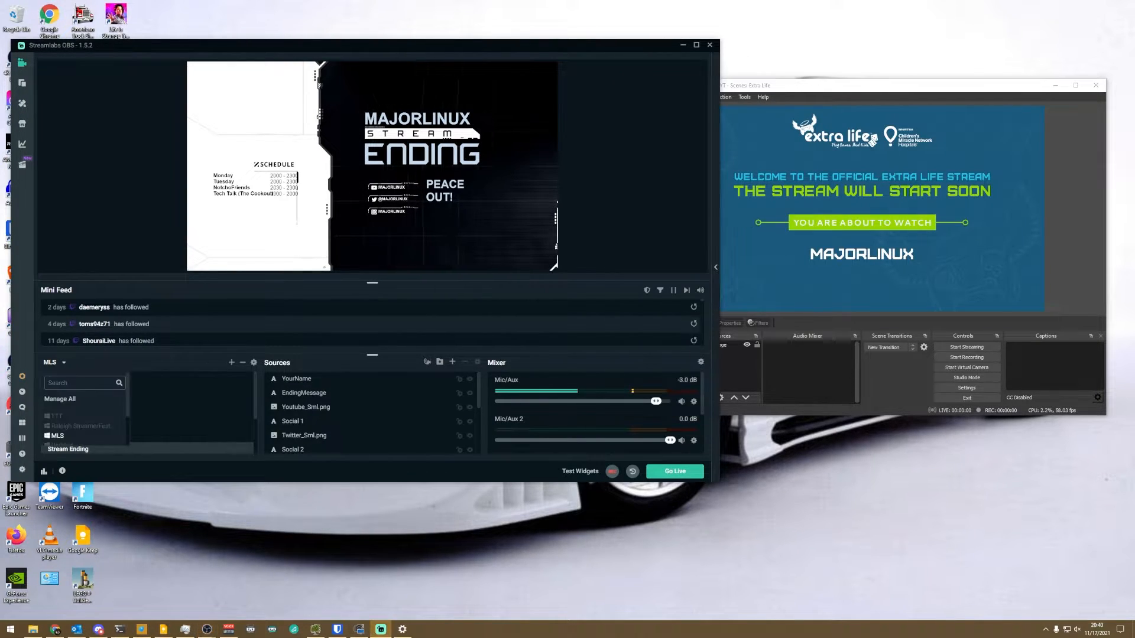
{"action": "left_click", "coordinate": [71, 428]}
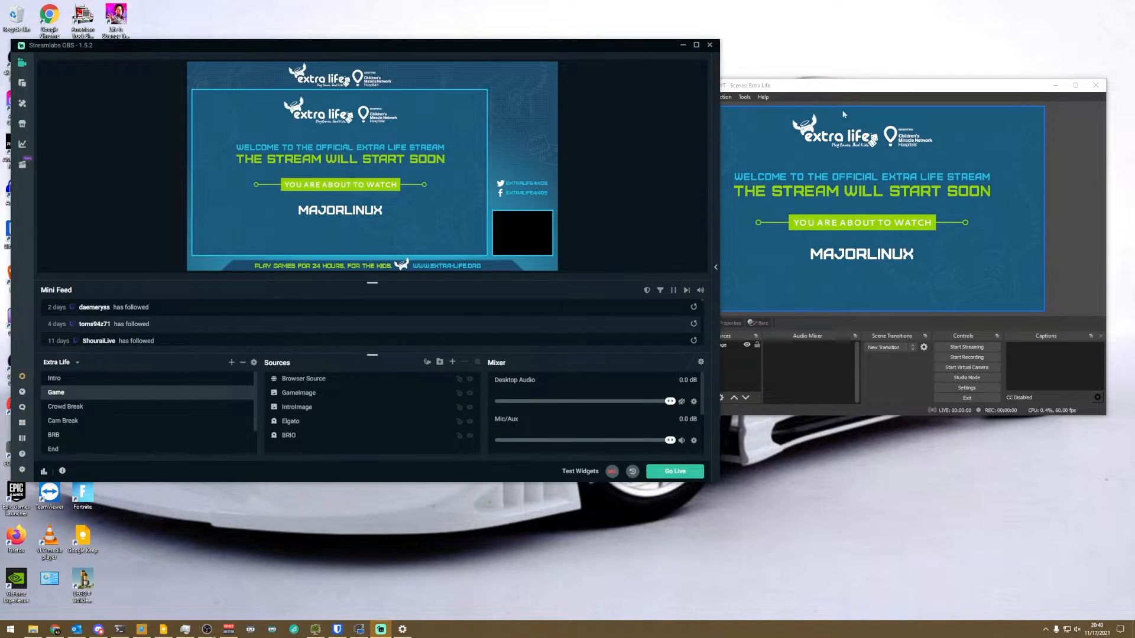
- Show the Cam Break scene in OBS Studio and in Streamlabs OBS to compare them
{"action": "left_click", "coordinate": [850, 88]}
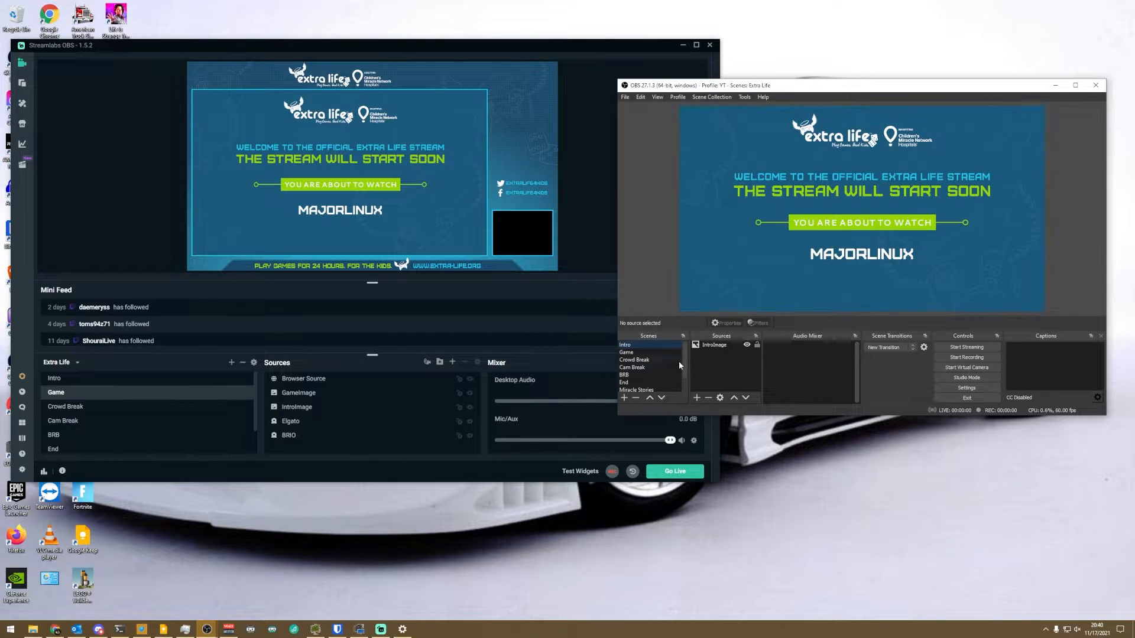
{"action": "left_click", "coordinate": [648, 368]}
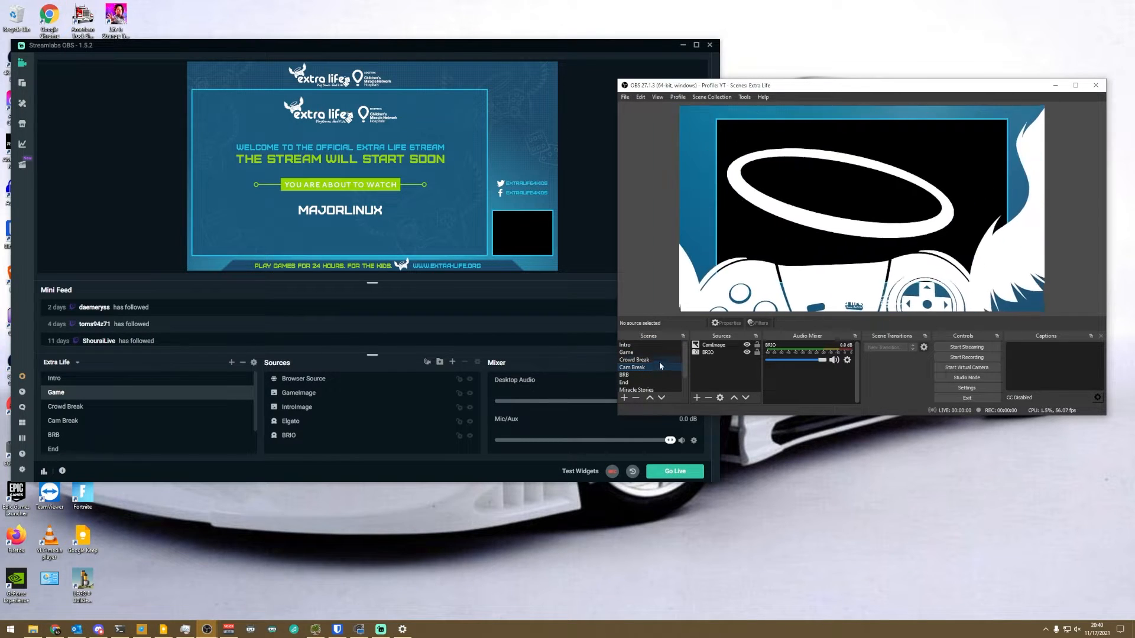
{"action": "left_click", "coordinate": [98, 421]}
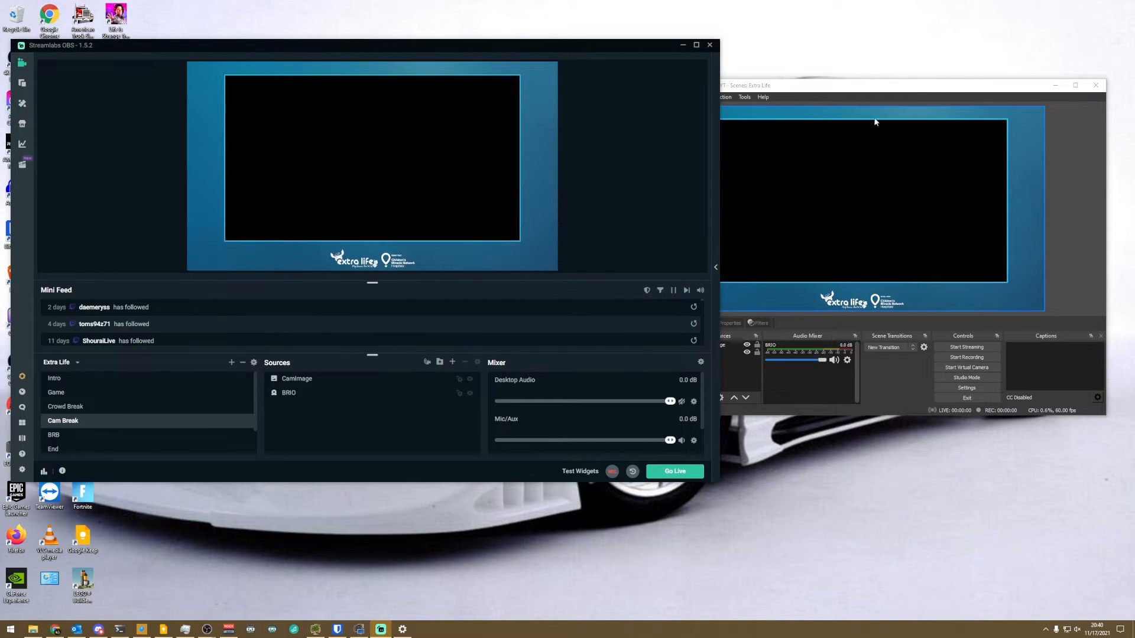
- Load the Glitch scene collection in OBS Studio, dismissing the missing files list, and load the same collection in Streamlabs OBS
{"action": "left_click", "coordinate": [780, 179]}
{"action": "left_click", "coordinate": [711, 97]}
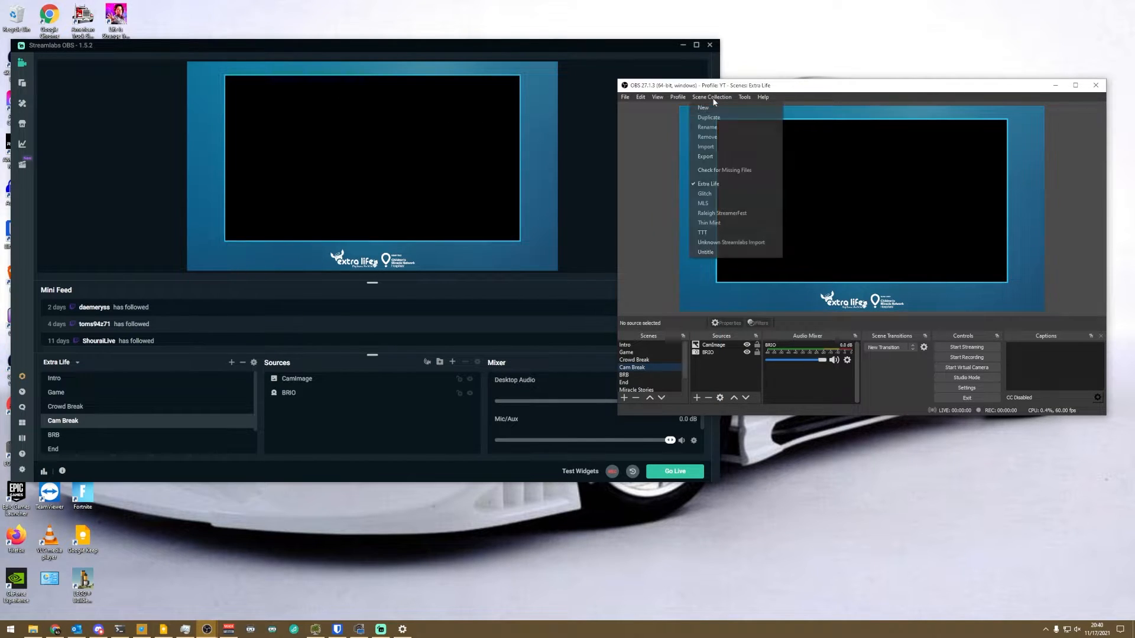
{"action": "left_click", "coordinate": [718, 199]}
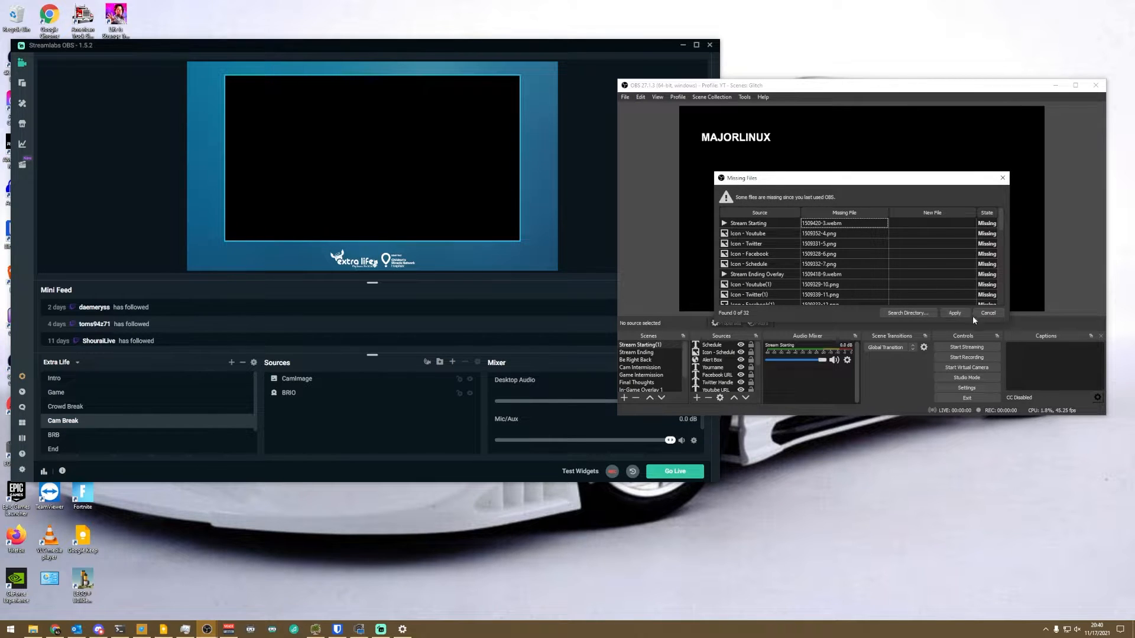
{"action": "left_click_drag", "start_coordinate": [916, 184], "coordinate": [922, 153]}
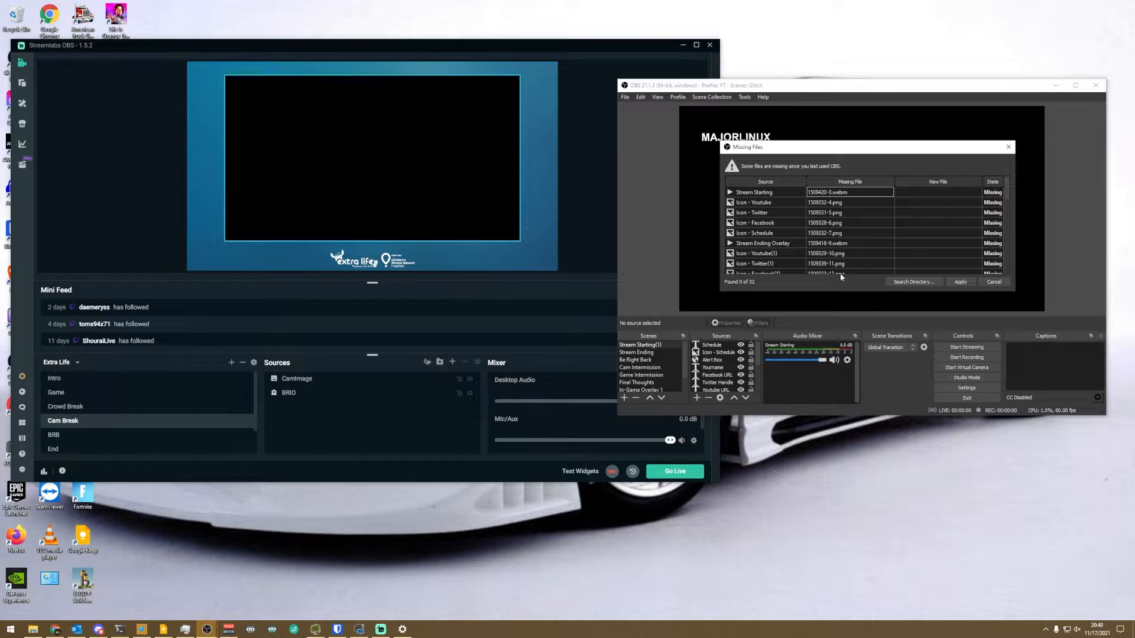
{"action": "left_click", "coordinate": [993, 282]}
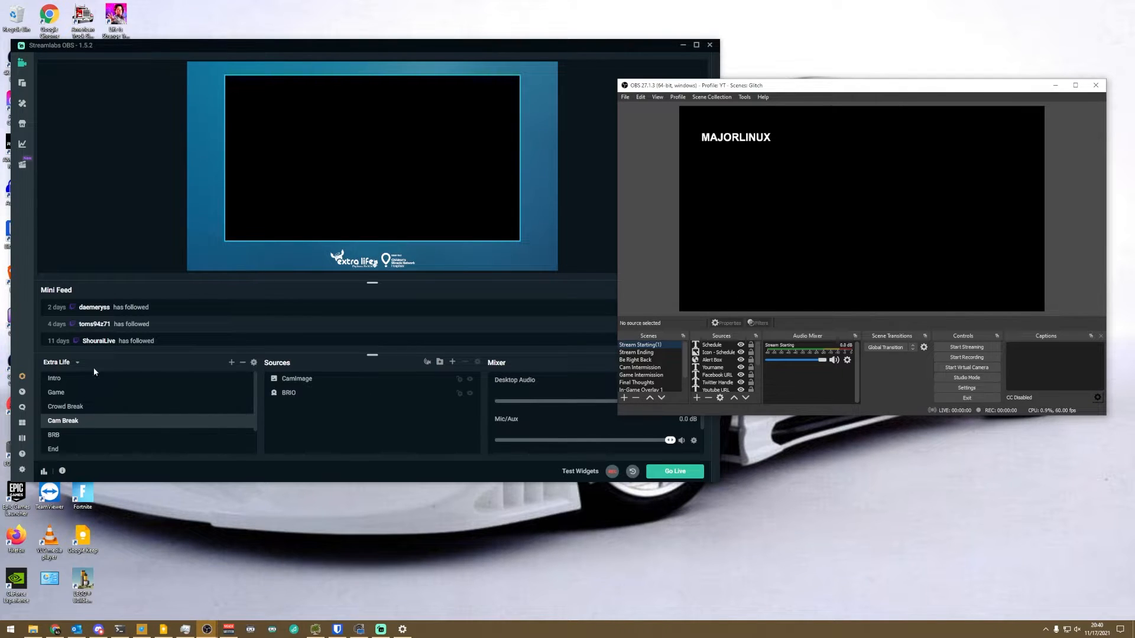
{"action": "left_click", "coordinate": [77, 363]}
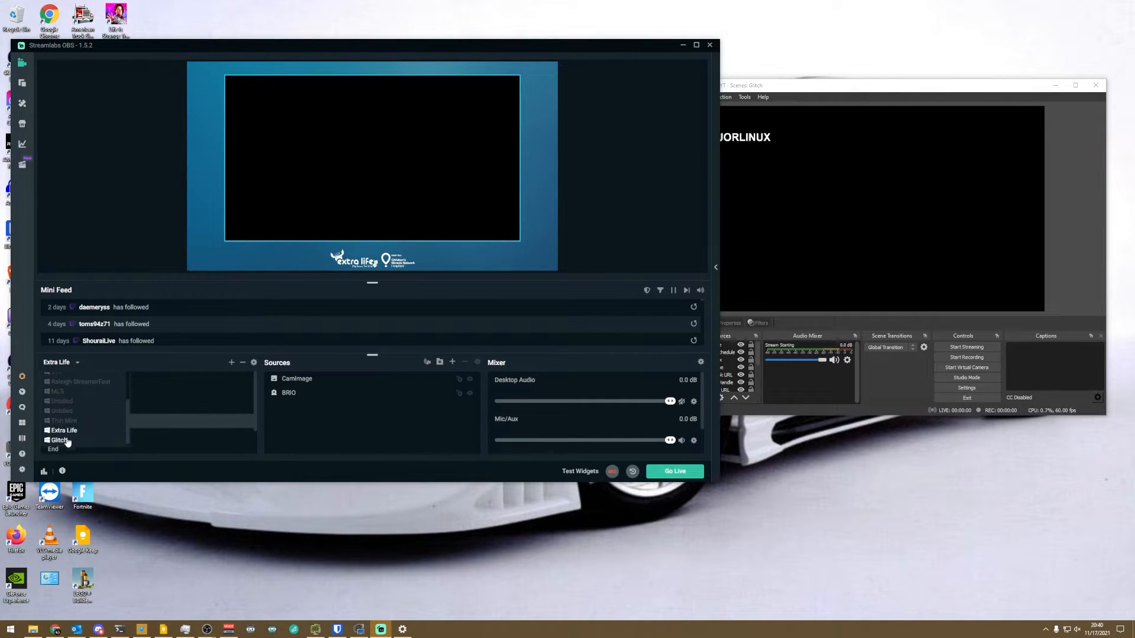
{"action": "left_click", "coordinate": [60, 440]}
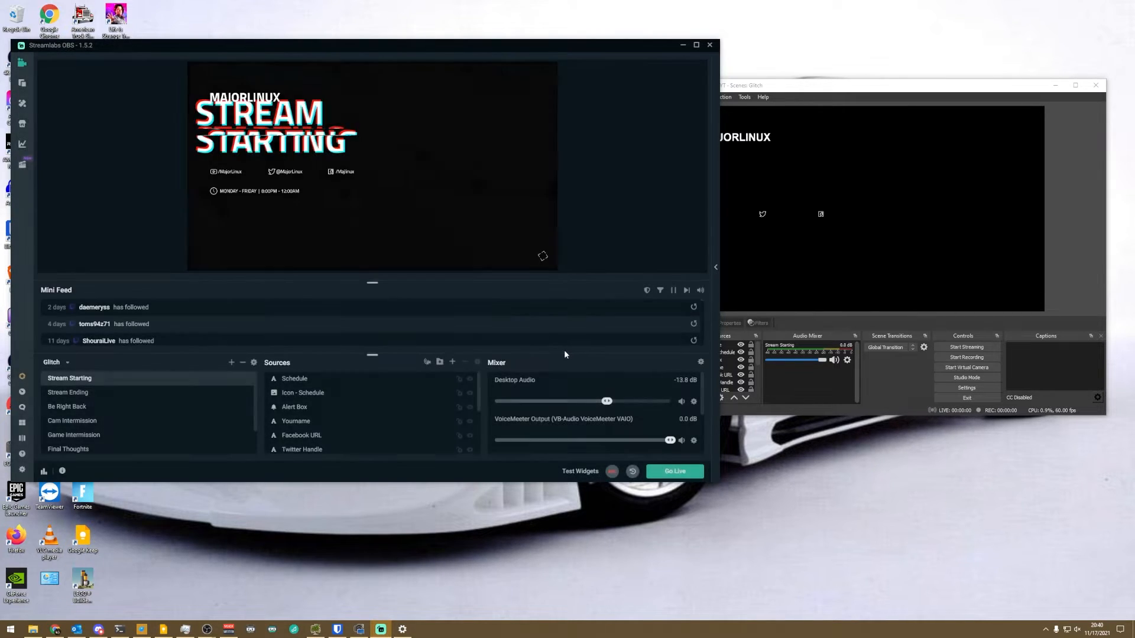
- Switch OBS Studio to the Thin Mint scene collection and dismiss its missing files list
{"action": "left_click", "coordinate": [873, 91]}
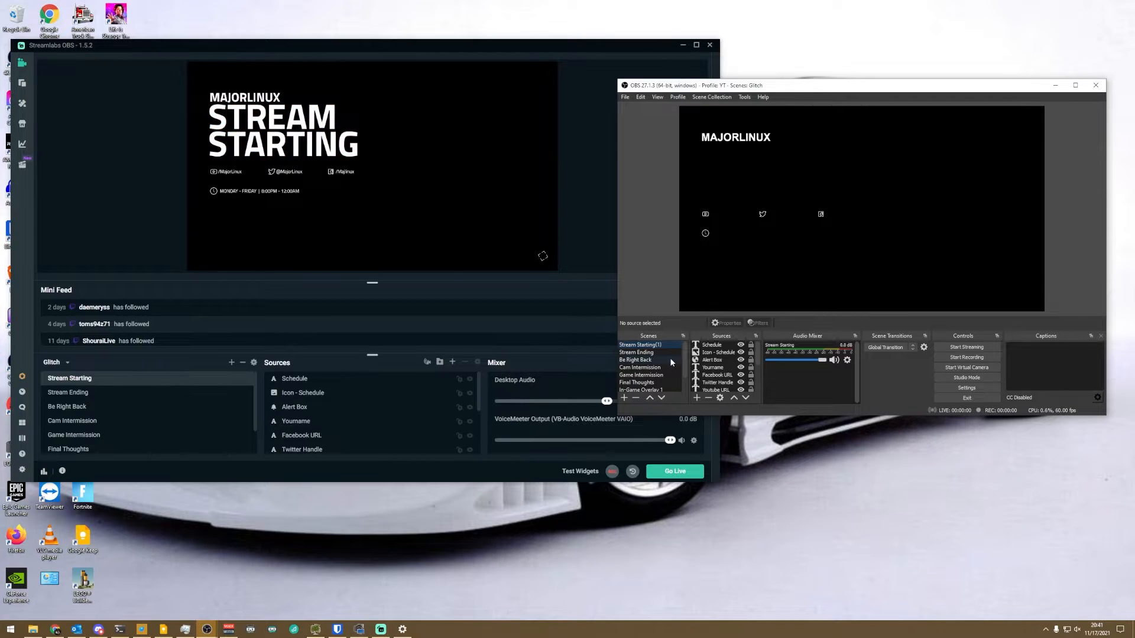
{"action": "left_click", "coordinate": [712, 98]}
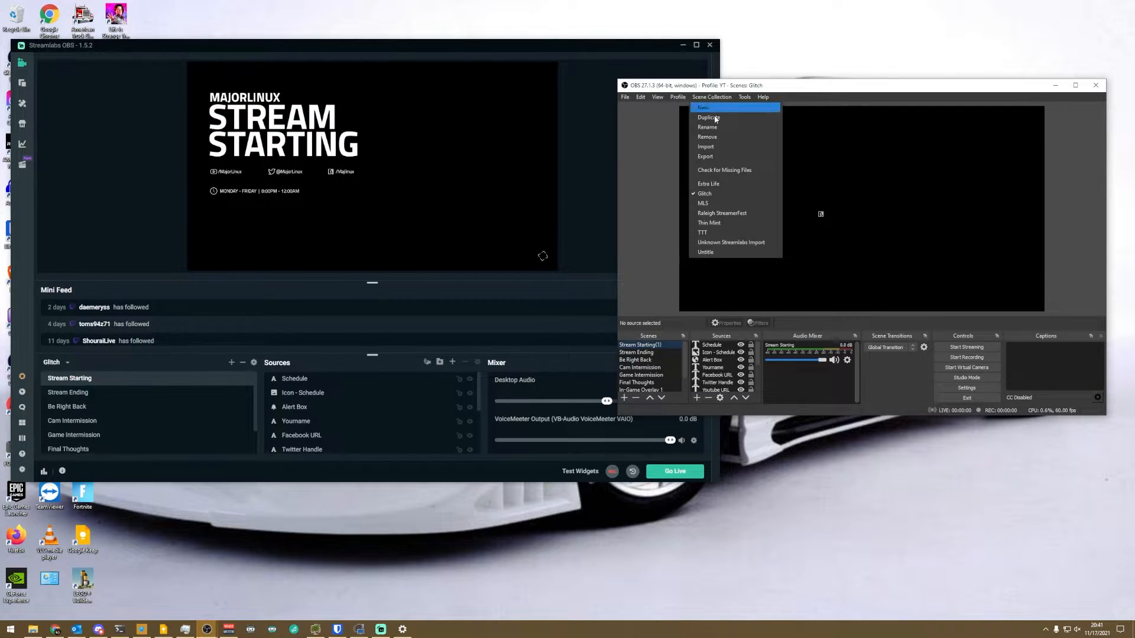
{"action": "left_click", "coordinate": [726, 223]}
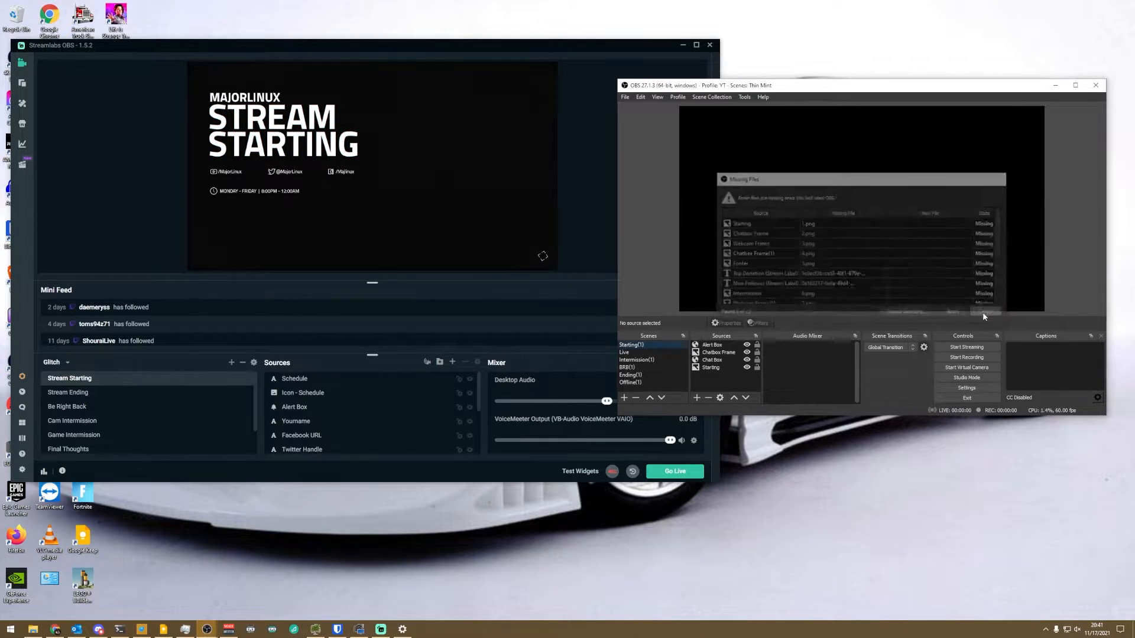
{"action": "left_click", "coordinate": [986, 313]}
- Look through the scene collections in Streamlabs OBS for the Thin Mint entry
{"action": "scroll", "coordinate": [86, 431], "scroll_direction": "down", "scroll_amount": 2}
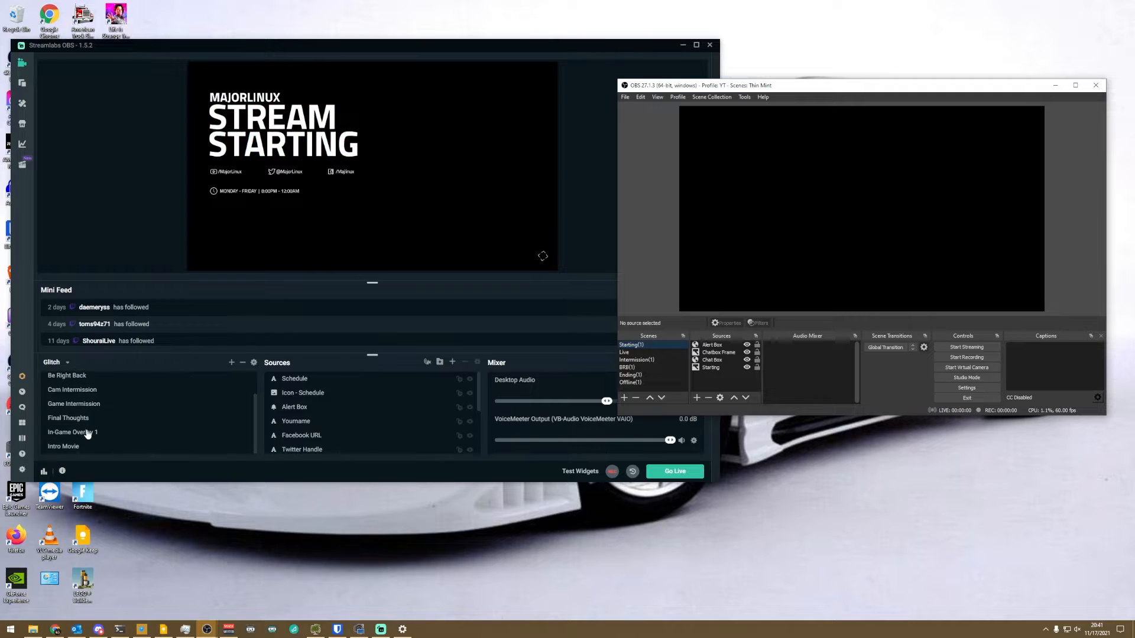
{"action": "left_click", "coordinate": [67, 363]}
{"action": "scroll", "coordinate": [68, 417], "scroll_direction": "down", "scroll_amount": 2}
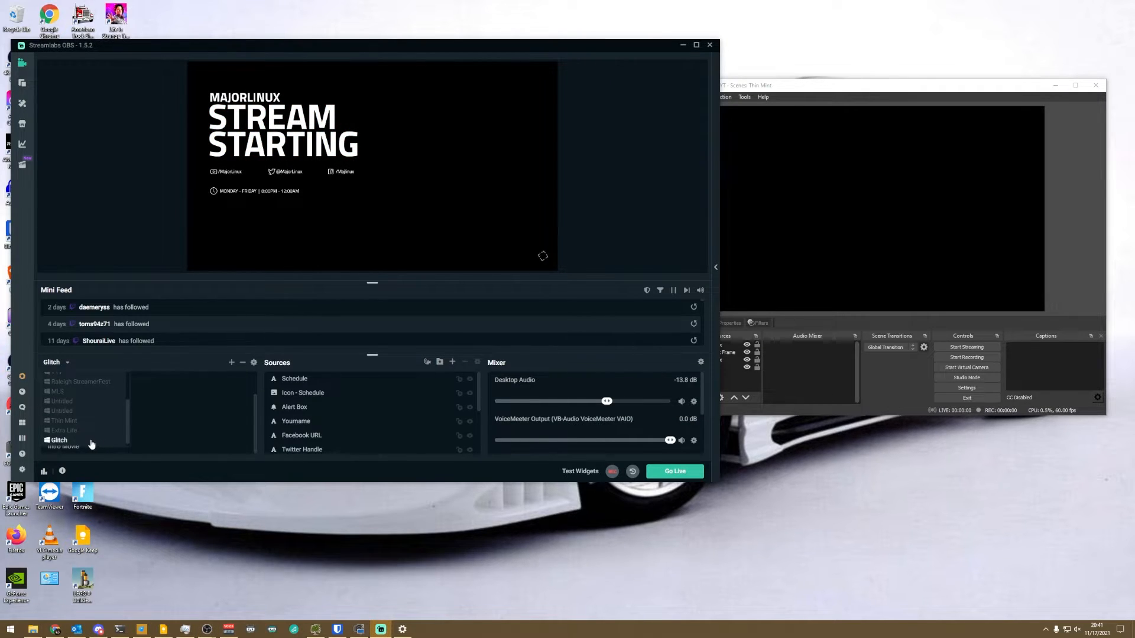
- Switch OBS Studio to the Unknown Streamlabs Import scene collection
{"action": "left_click", "coordinate": [988, 186]}
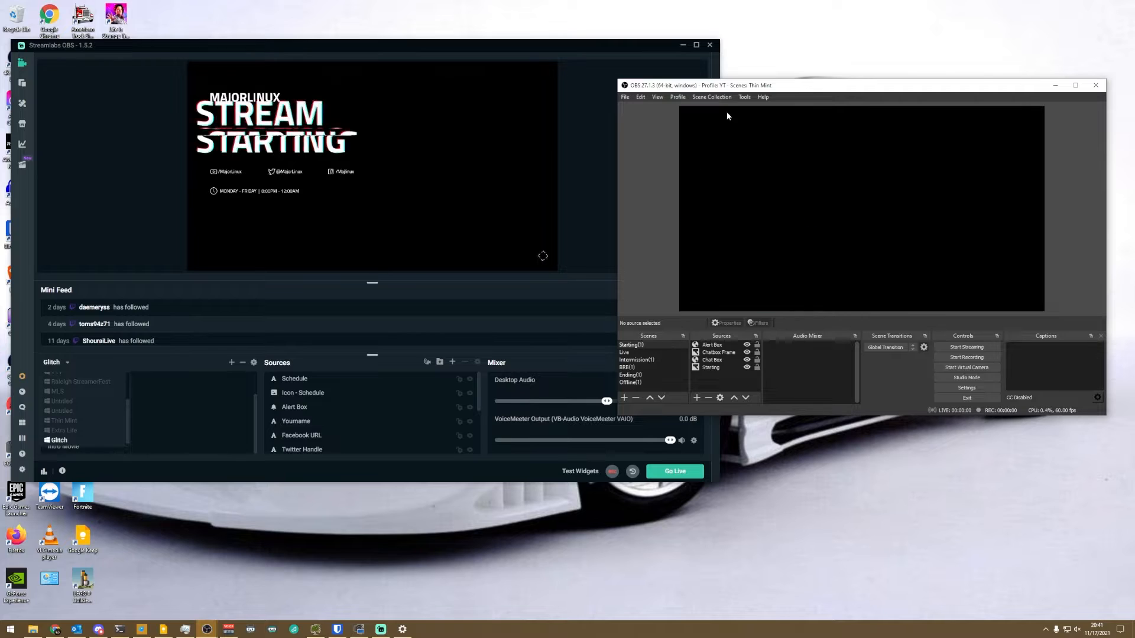
{"action": "left_click", "coordinate": [715, 96]}
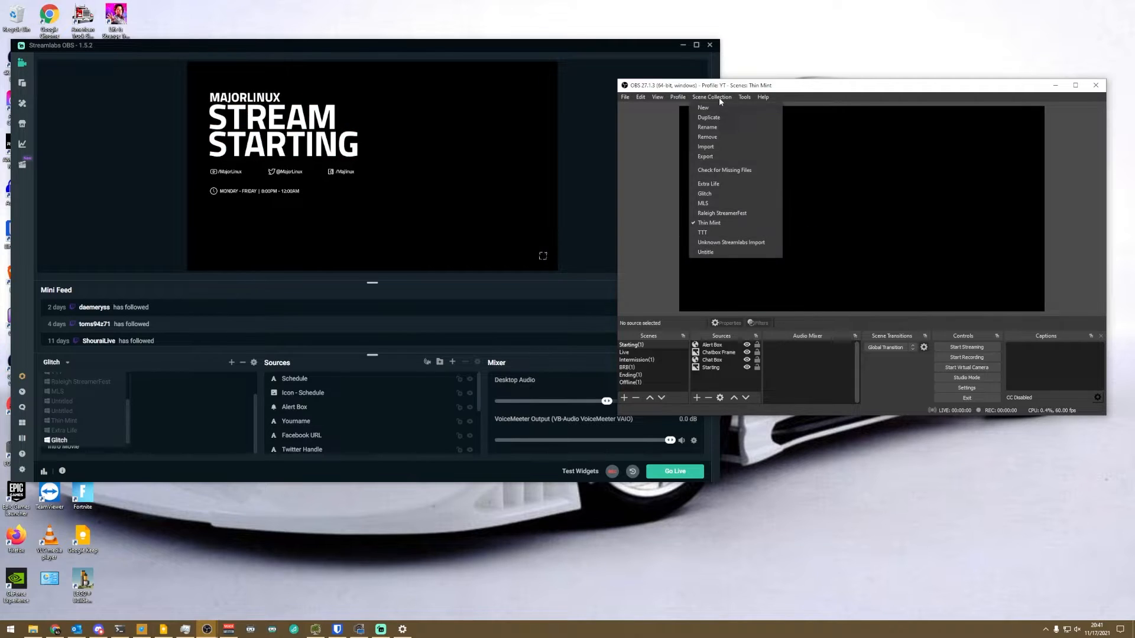
{"action": "left_click", "coordinate": [725, 243]}
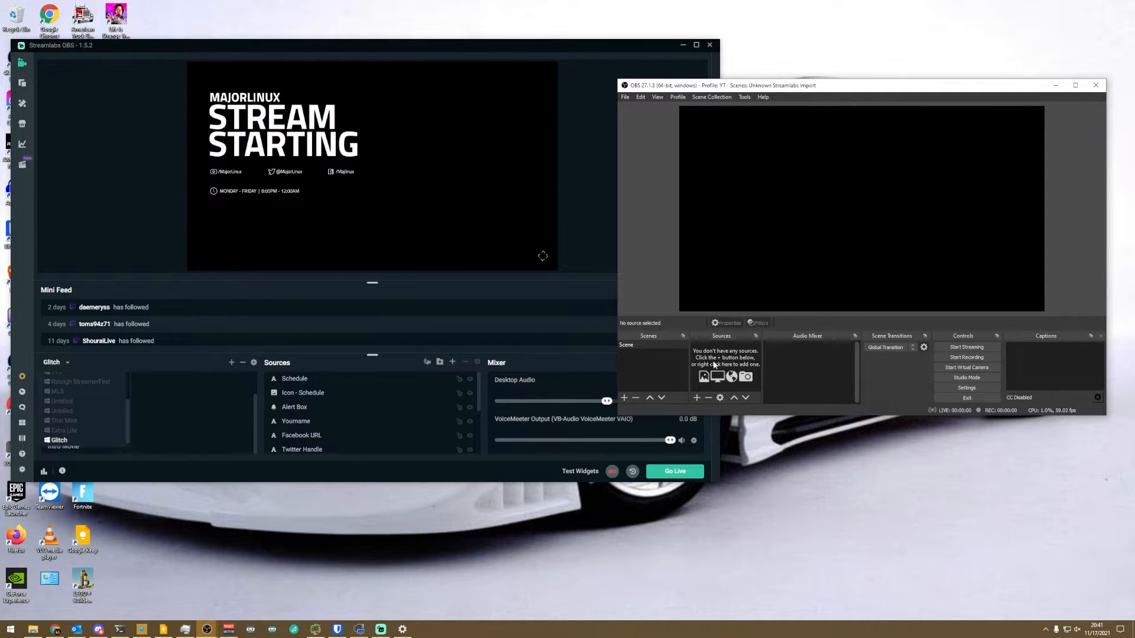
- Switch back to the Extra Life scene collection and preview its Game and Crowd Break scenes
{"action": "left_click", "coordinate": [711, 97]}
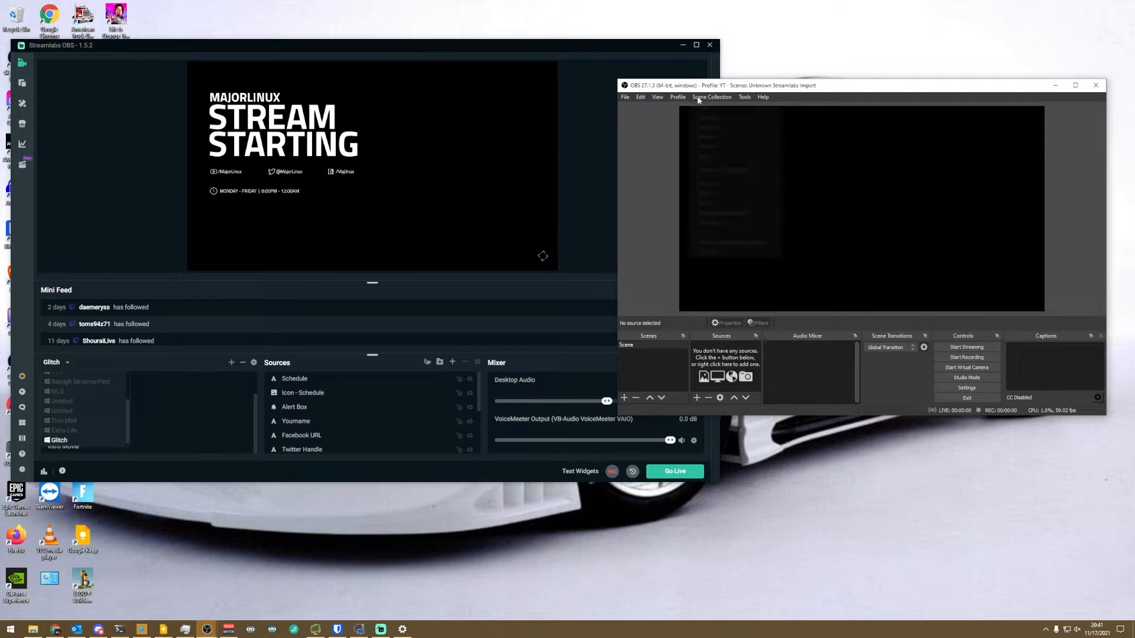
{"action": "left_click", "coordinate": [728, 184]}
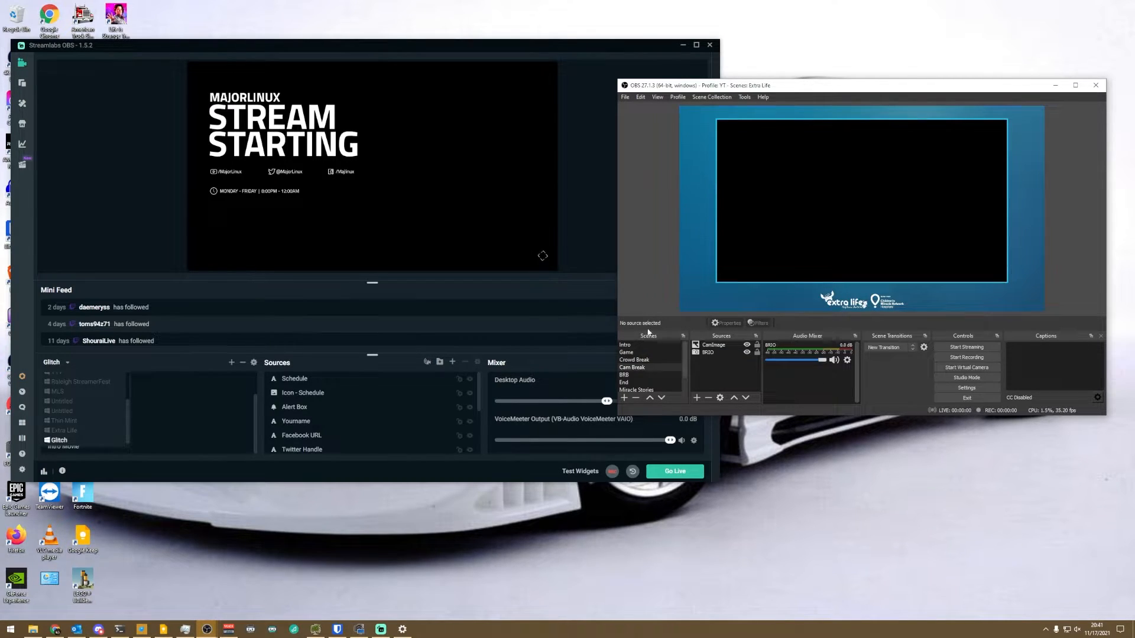
{"action": "left_click", "coordinate": [640, 352]}
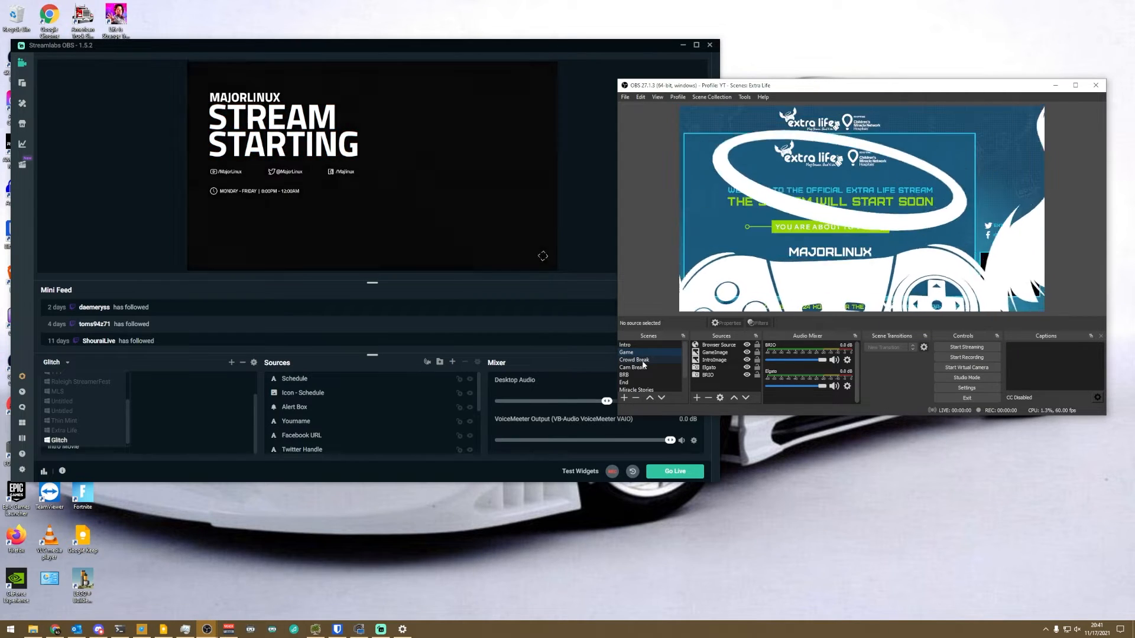
{"action": "left_click", "coordinate": [643, 359]}
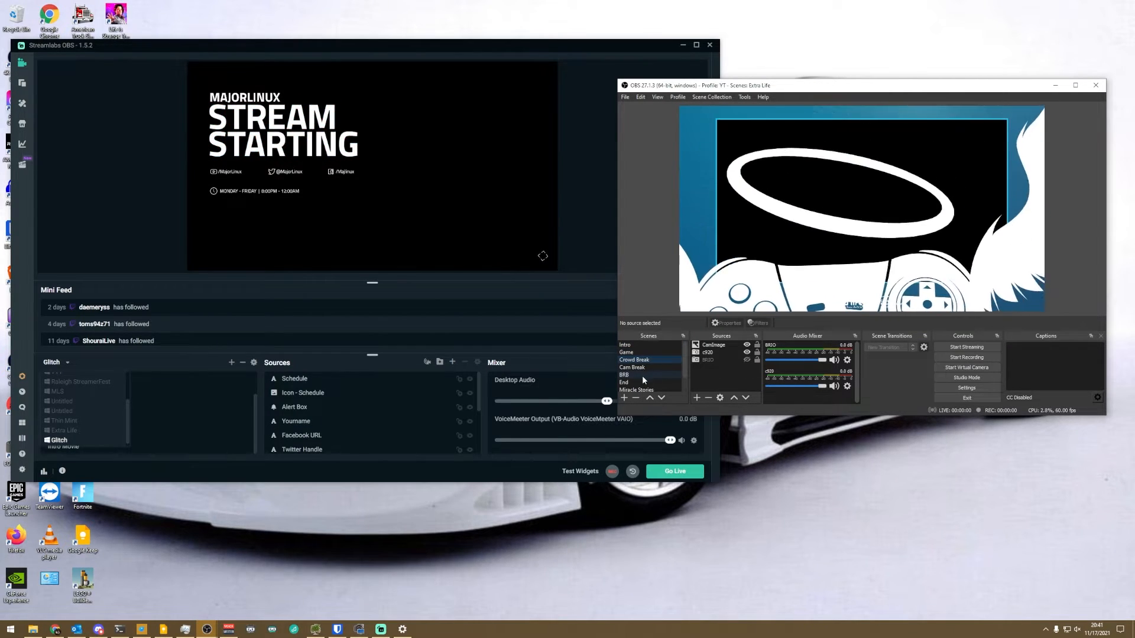
- Preview the Miracle Stories scene and check the local file setting of its Media Source, leaving the properties unchanged
{"action": "scroll", "coordinate": [643, 377], "scroll_direction": "down", "scroll_amount": 1}
{"action": "left_click", "coordinate": [644, 375]}
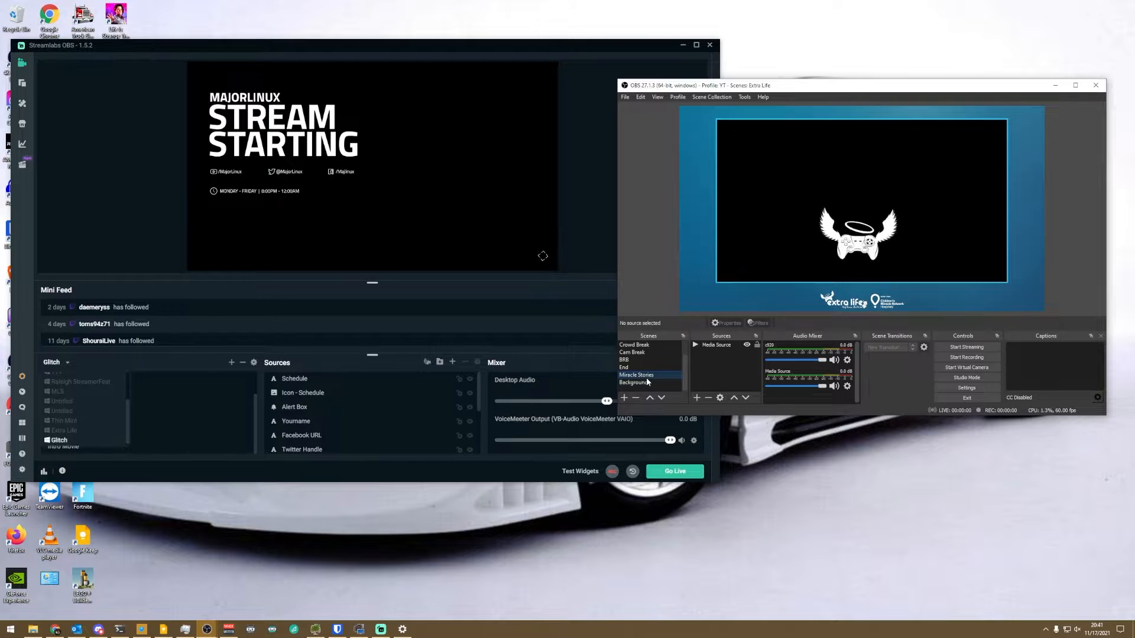
{"action": "double_click", "coordinate": [733, 347]}
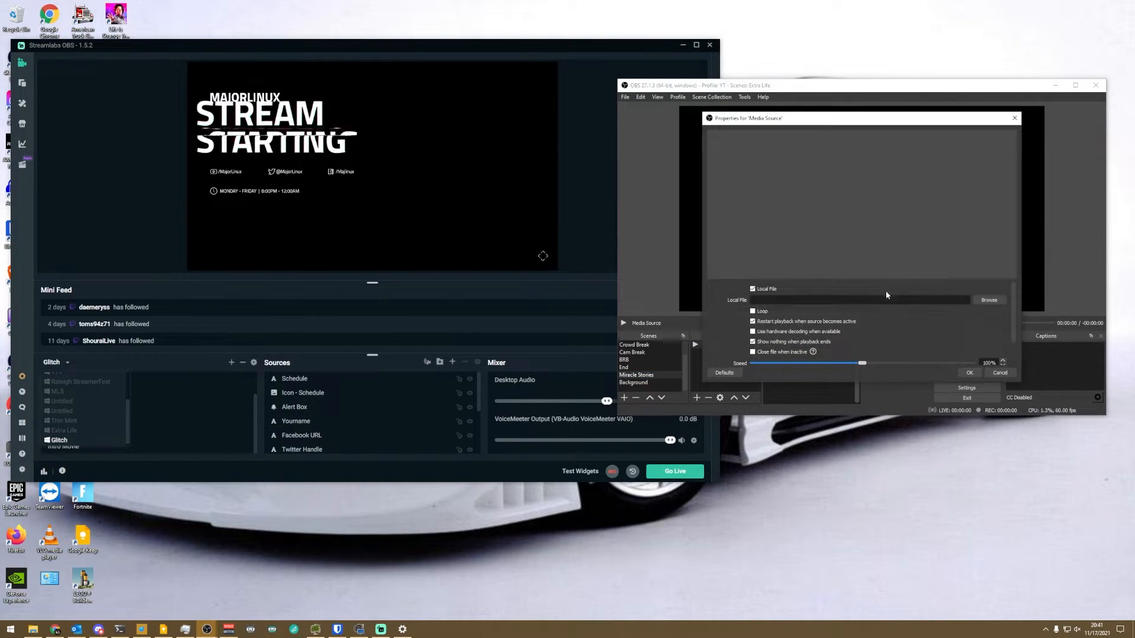
{"action": "left_click", "coordinate": [1007, 374]}
- Preview the Background scene and review the image files listed in its Image Slide Show source, leaving the properties unchanged
{"action": "left_click", "coordinate": [658, 381]}
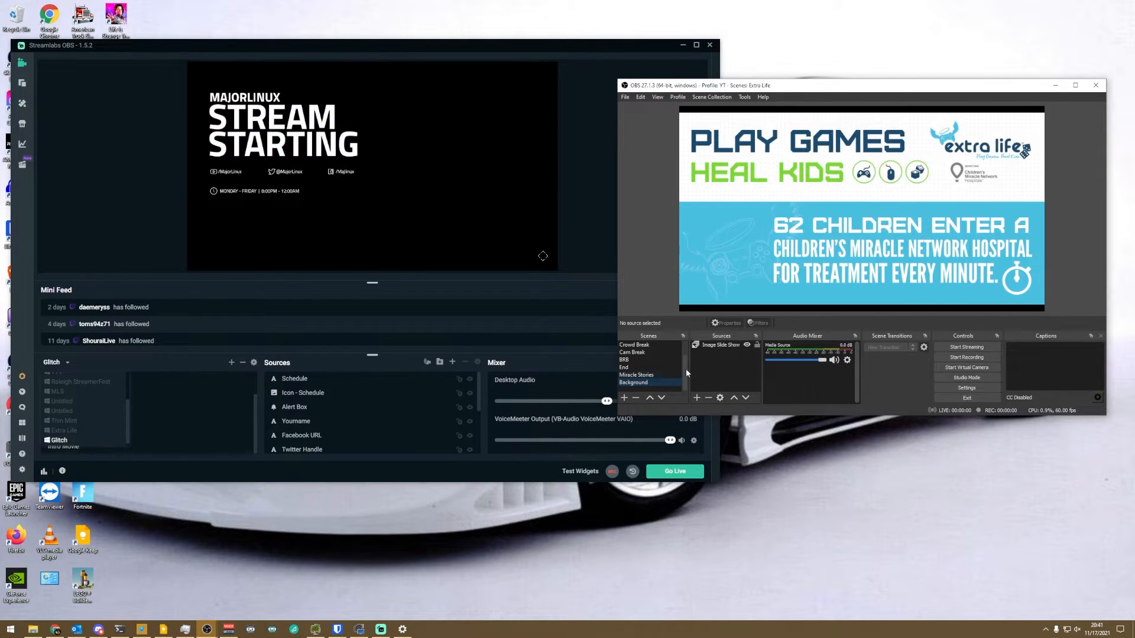
{"action": "double_click", "coordinate": [727, 346]}
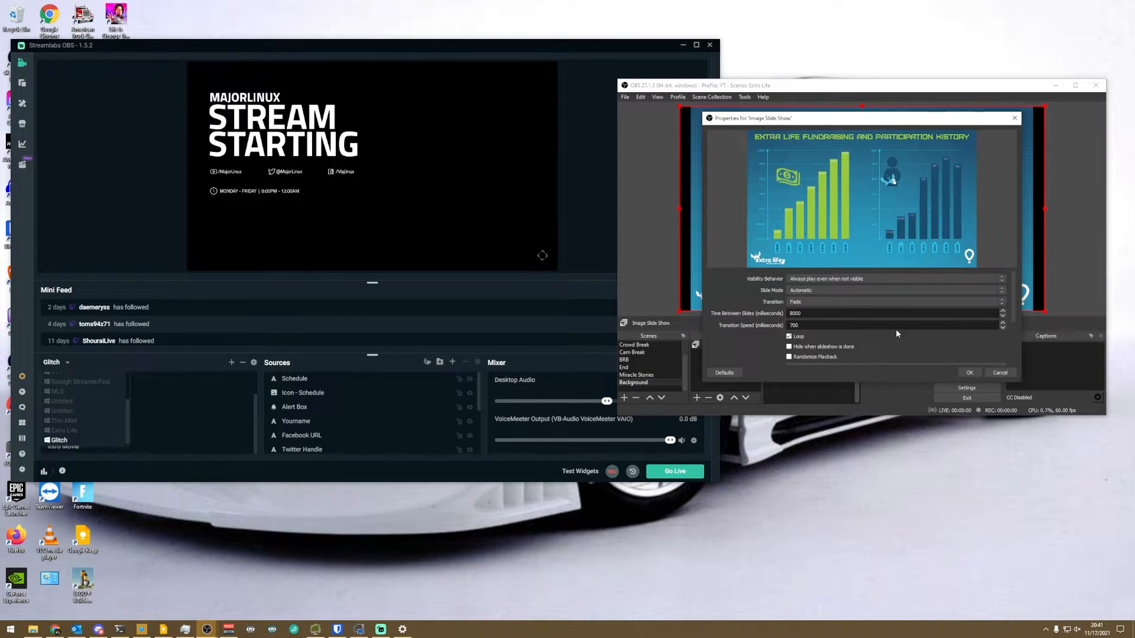
{"action": "scroll", "coordinate": [965, 338], "scroll_direction": "down", "scroll_amount": 3}
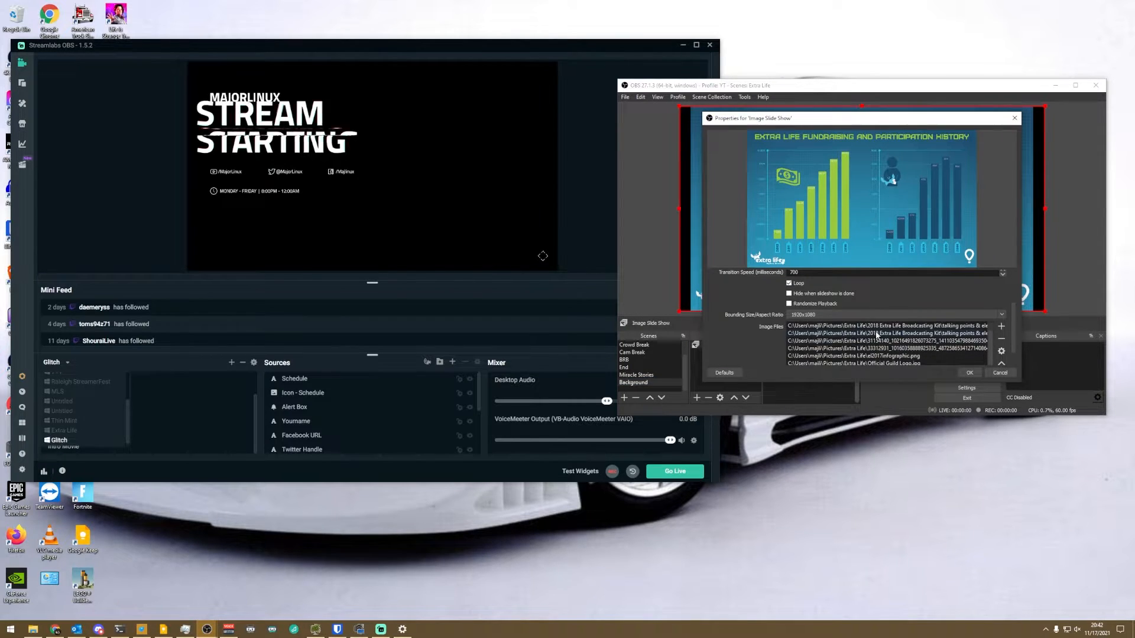
{"action": "scroll", "coordinate": [948, 357], "scroll_direction": "down", "scroll_amount": 1}
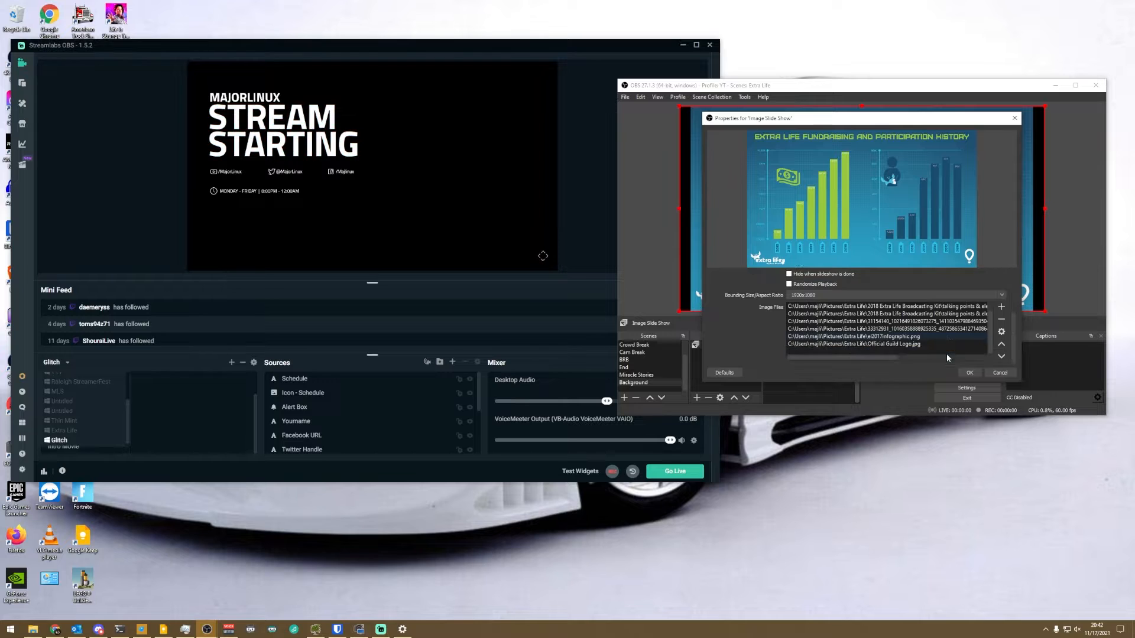
{"action": "left_click", "coordinate": [988, 372]}
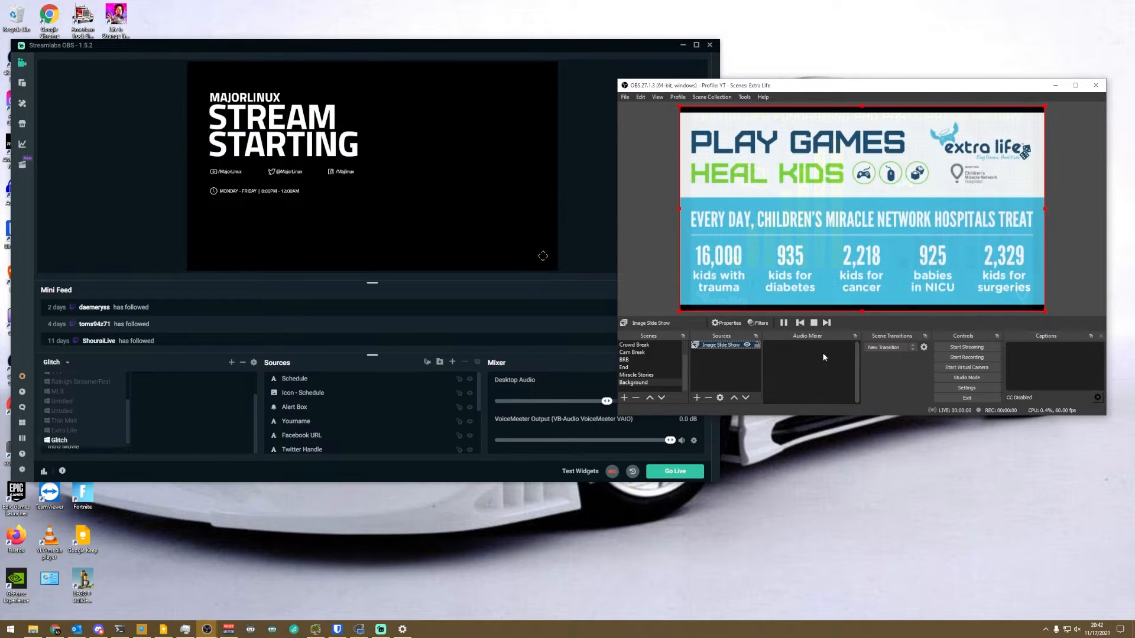
- Preview the Crowd Break and Cam Break scenes and check the image file path of the CamImage source
{"action": "scroll", "coordinate": [659, 379], "scroll_direction": "up", "scroll_amount": 1}
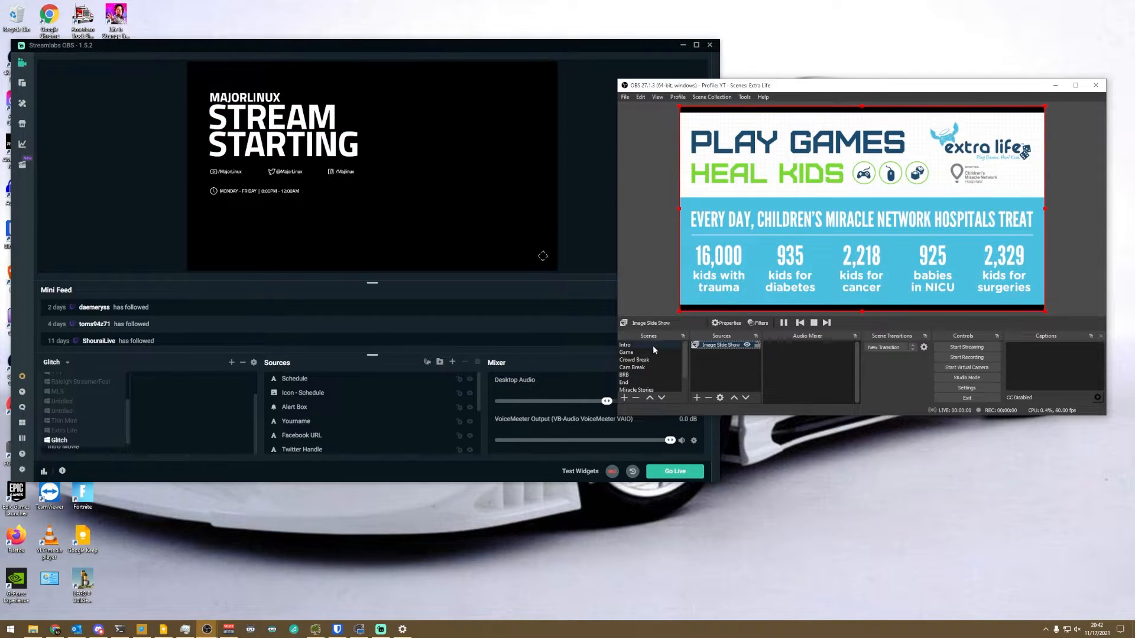
{"action": "left_click", "coordinate": [657, 361]}
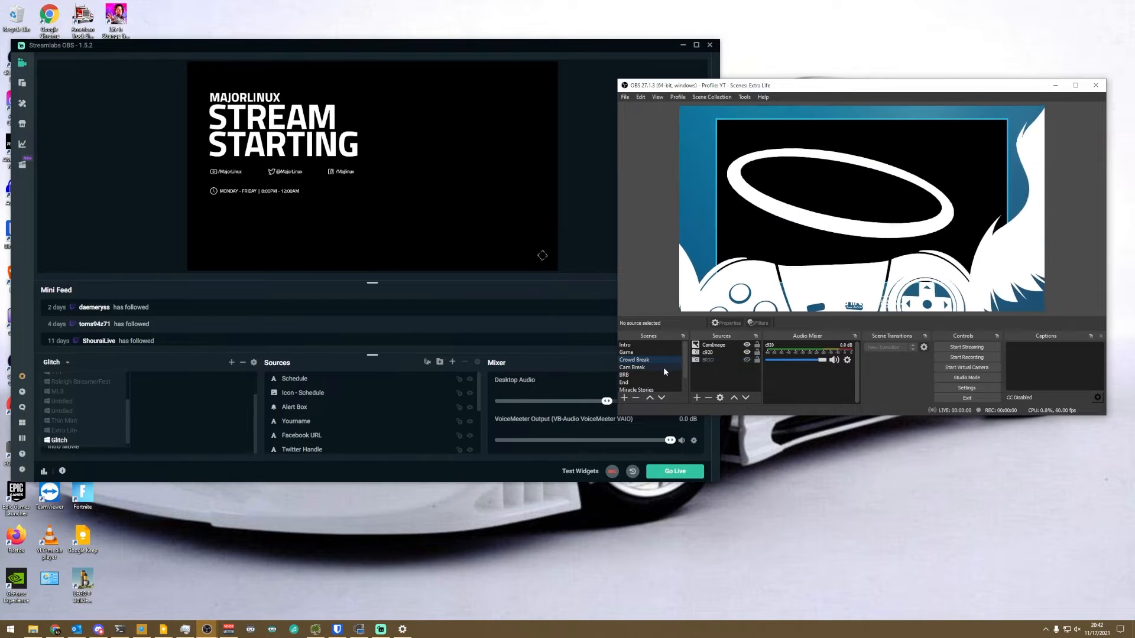
{"action": "left_click", "coordinate": [651, 368]}
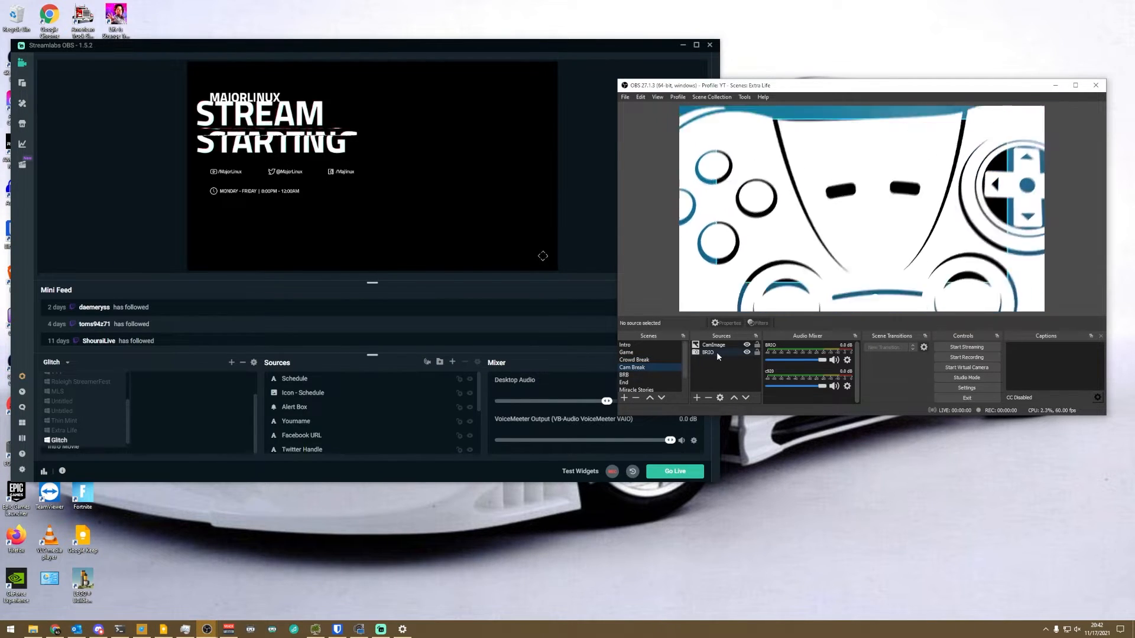
{"action": "double_click", "coordinate": [728, 345]}
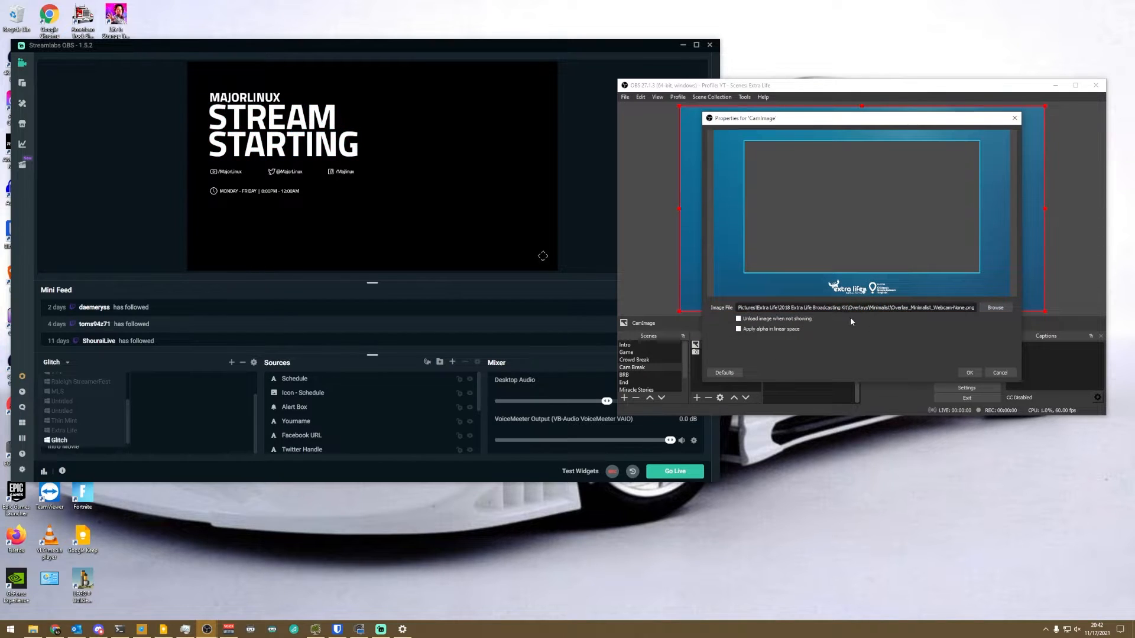
{"action": "left_click", "coordinate": [999, 372]}
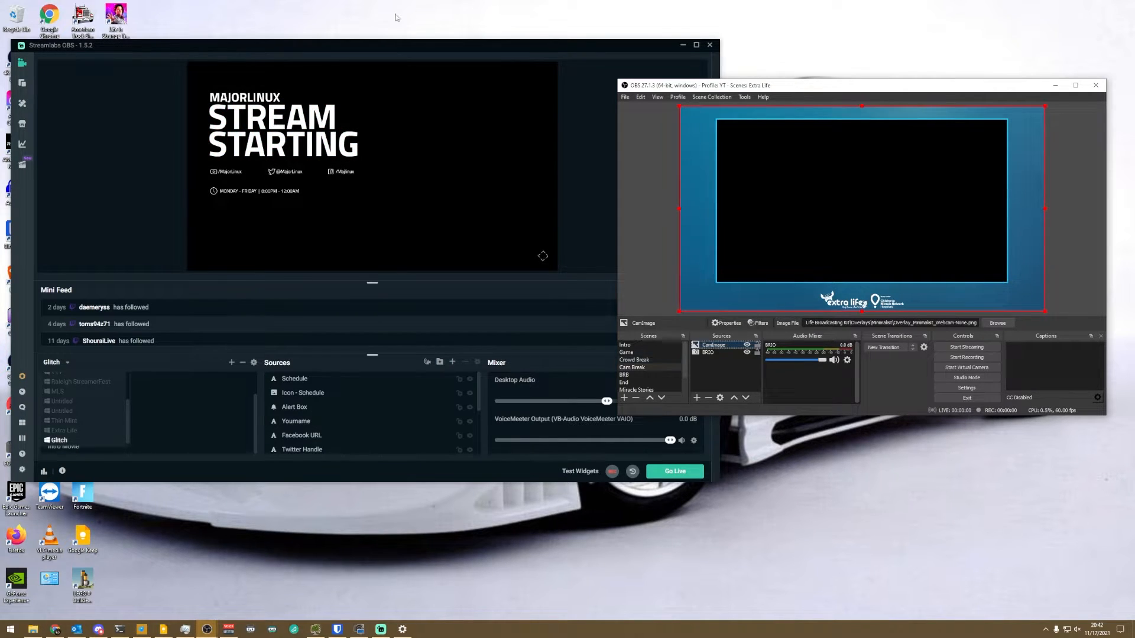
- Switch to Streamlabs OBS, show the Intro Movie scene and inspect the local file path of its Media Source
{"action": "left_click", "coordinate": [157, 166]}
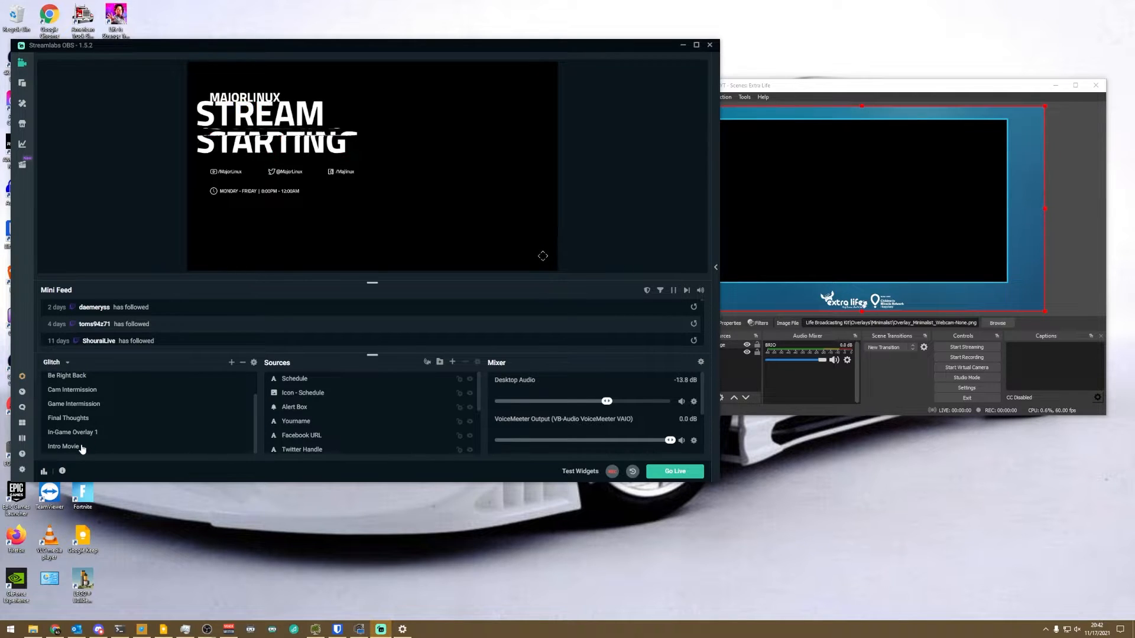
{"action": "left_click", "coordinate": [63, 447]}
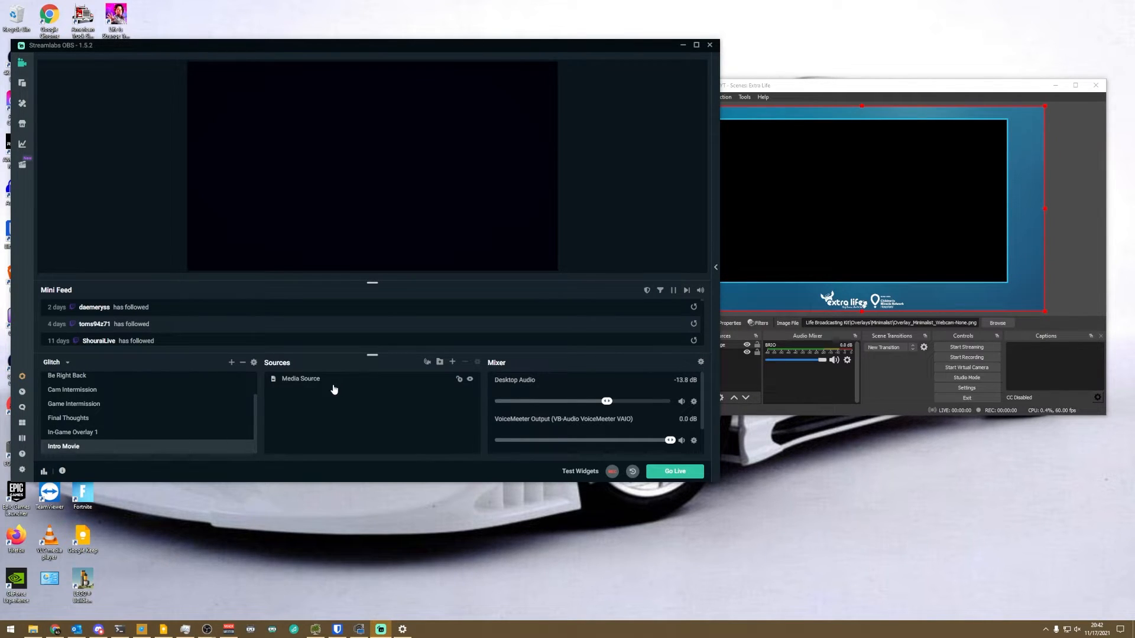
{"action": "scroll", "coordinate": [181, 427], "scroll_direction": "up", "scroll_amount": 1}
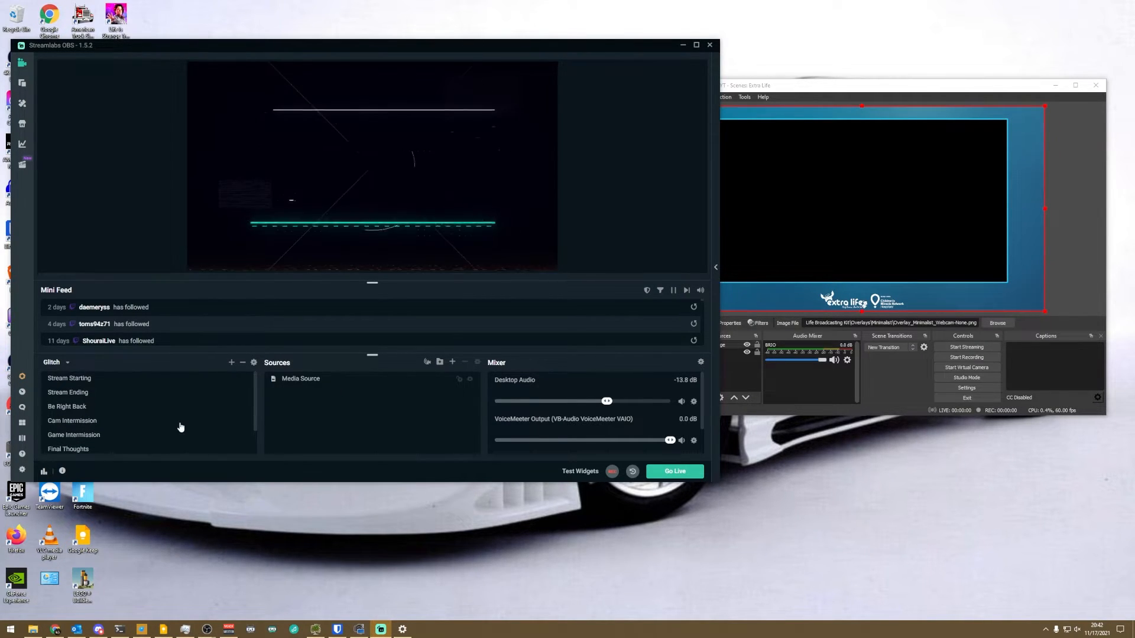
{"action": "double_click", "coordinate": [320, 385]}
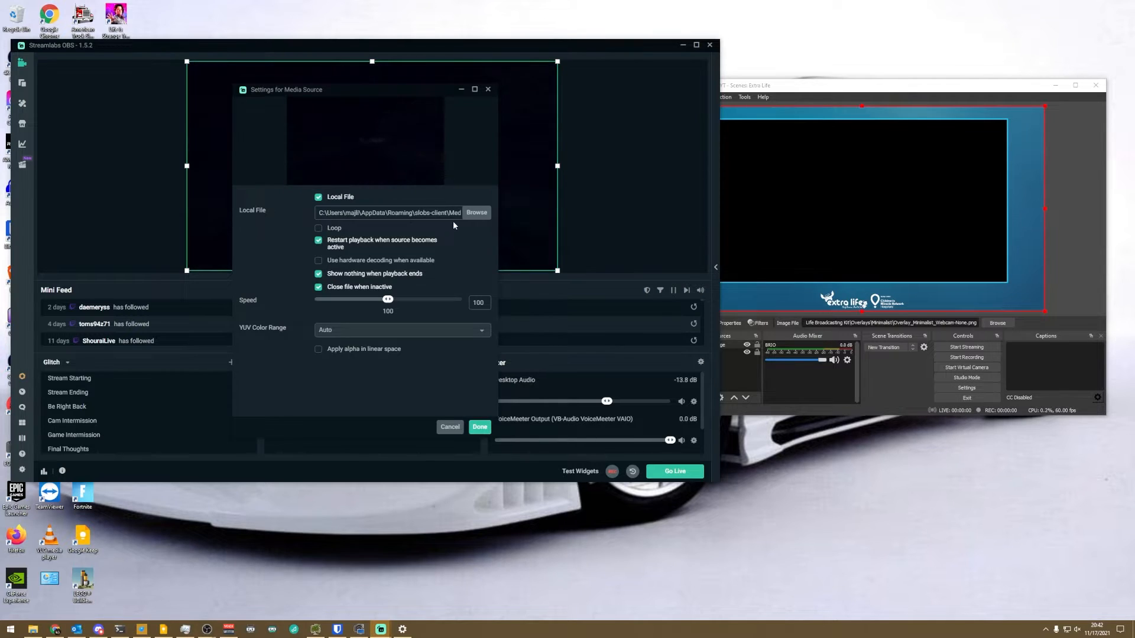
- Switch OBS Studio to the Glitch scene collection, review its missing files list and dismiss it without relinking
{"action": "left_click", "coordinate": [868, 340]}
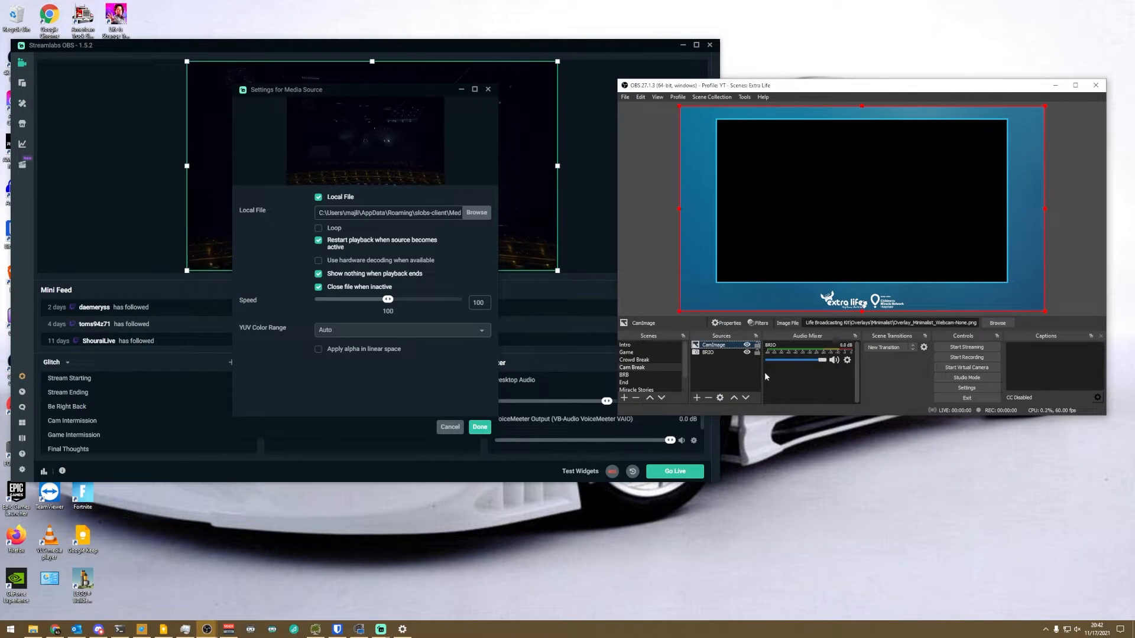
{"action": "left_click", "coordinate": [709, 99]}
{"action": "left_click", "coordinate": [718, 194]}
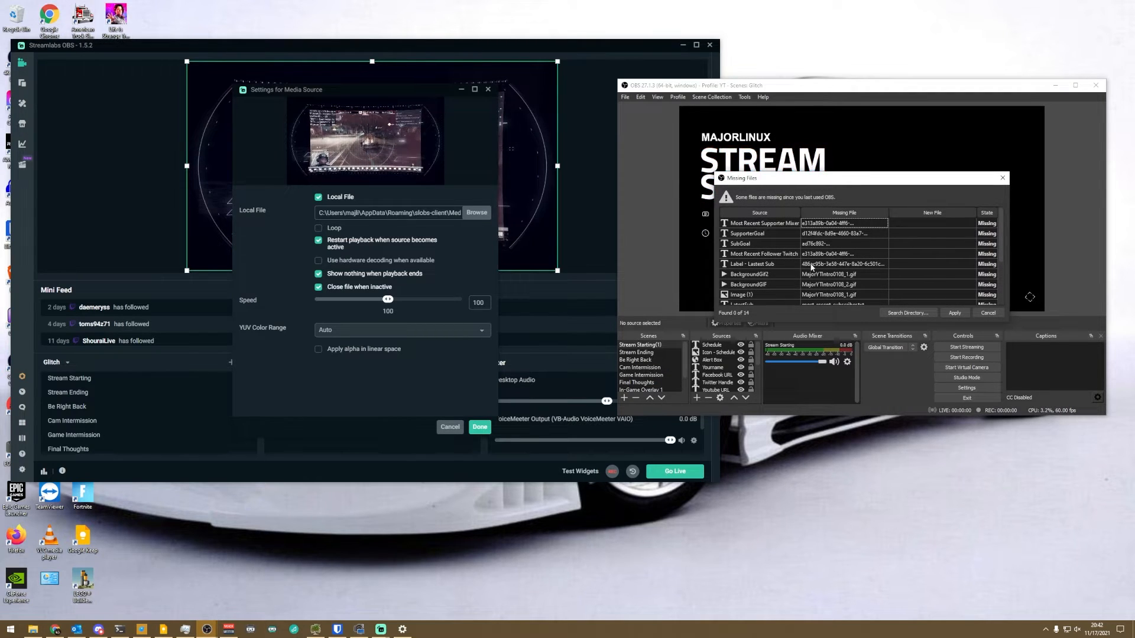
{"action": "scroll", "coordinate": [831, 265], "scroll_direction": "down", "scroll_amount": 2}
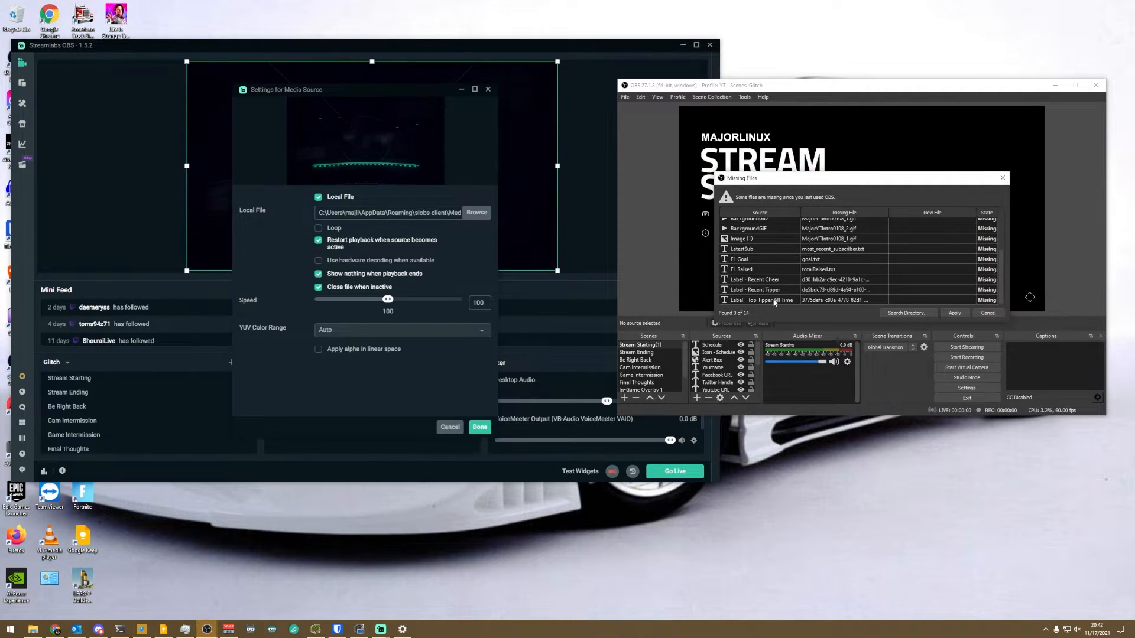
{"action": "scroll", "coordinate": [833, 276], "scroll_direction": "up", "scroll_amount": 2}
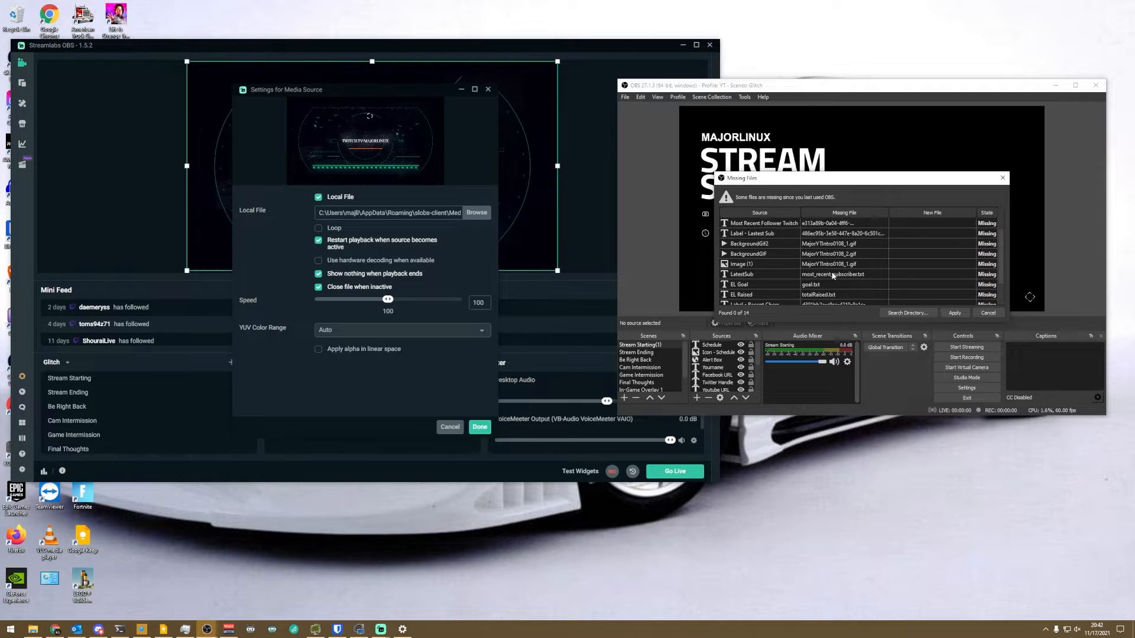
{"action": "scroll", "coordinate": [833, 275], "scroll_direction": "up", "scroll_amount": 1}
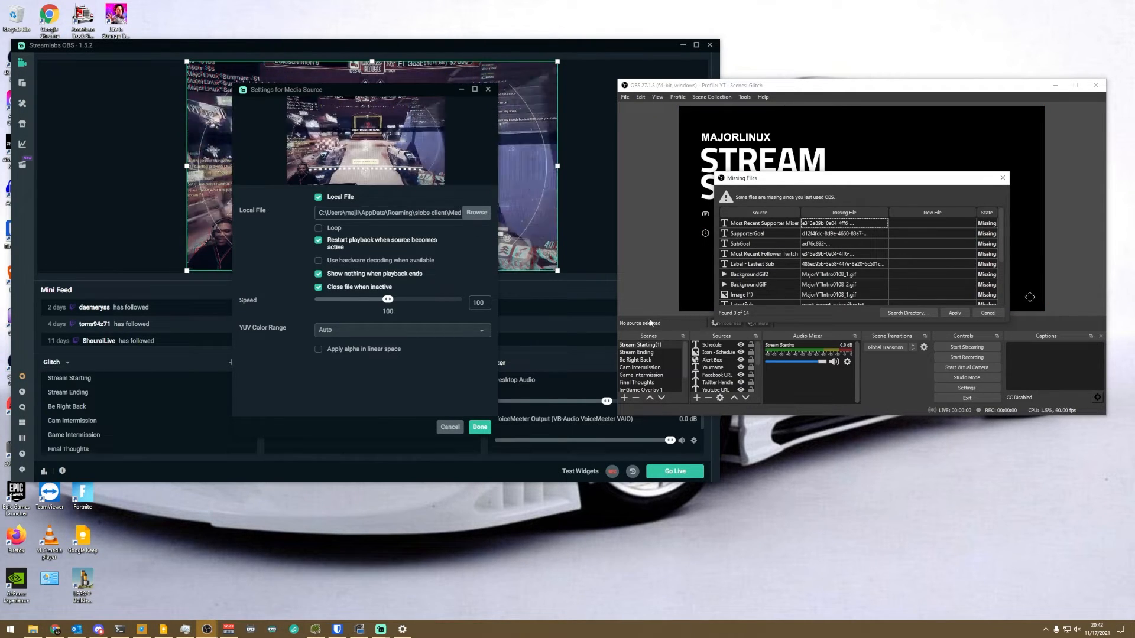
{"action": "left_click", "coordinate": [984, 317]}
- Preview the imported Intro Movie scene in OBS Studio and close the Media Source settings in Streamlabs OBS without changes
{"action": "scroll", "coordinate": [637, 373], "scroll_direction": "down", "scroll_amount": 1}
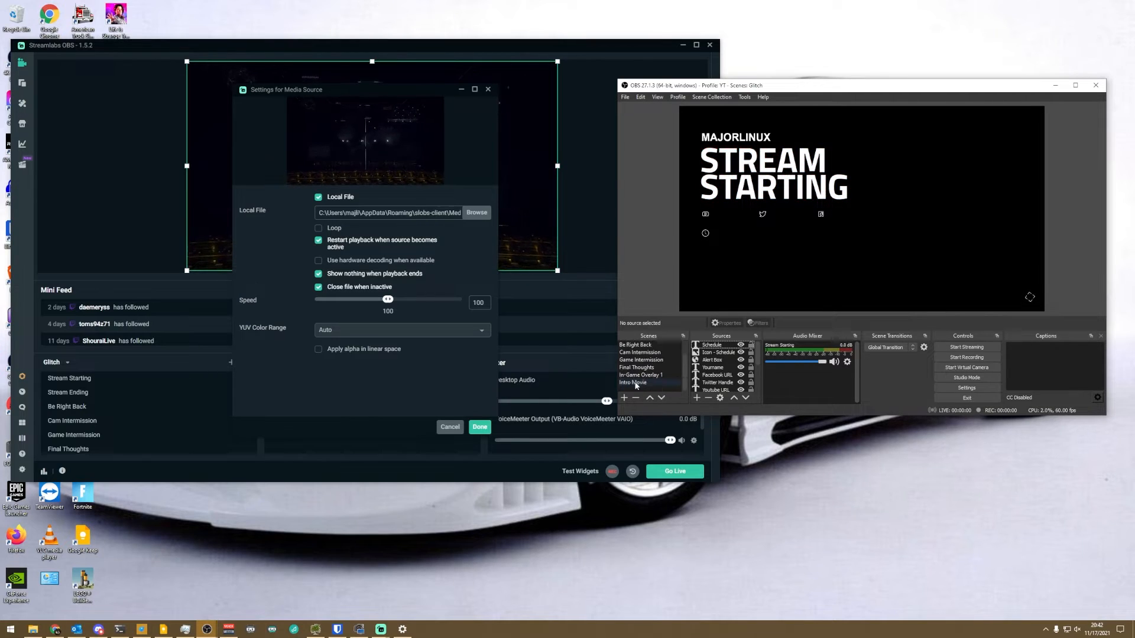
{"action": "left_click", "coordinate": [637, 382]}
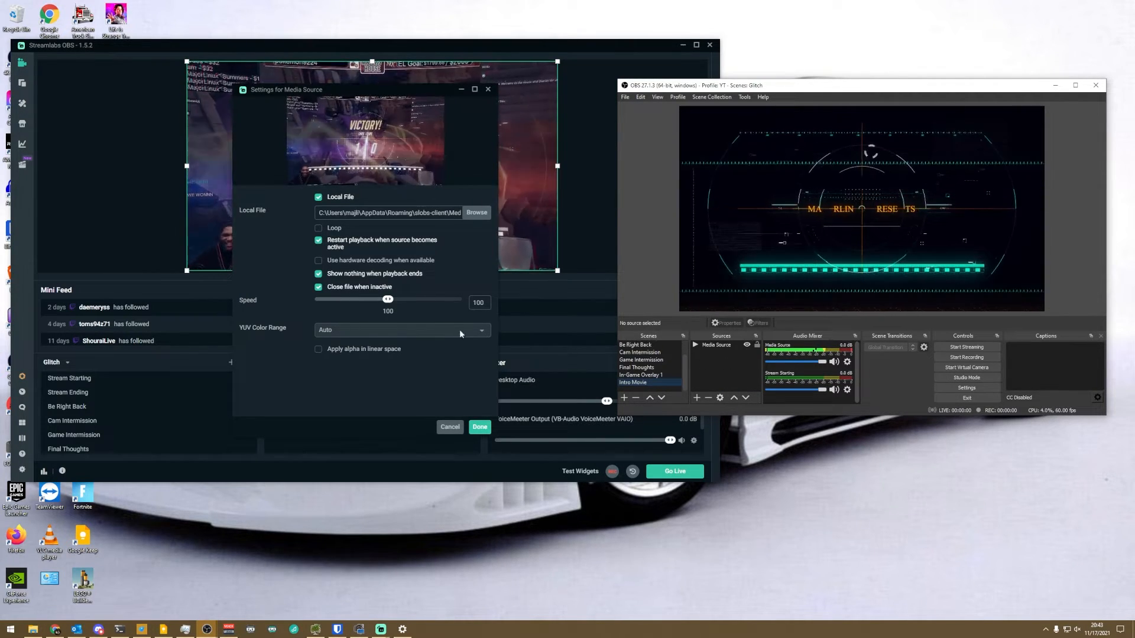
{"action": "left_click", "coordinate": [450, 427]}
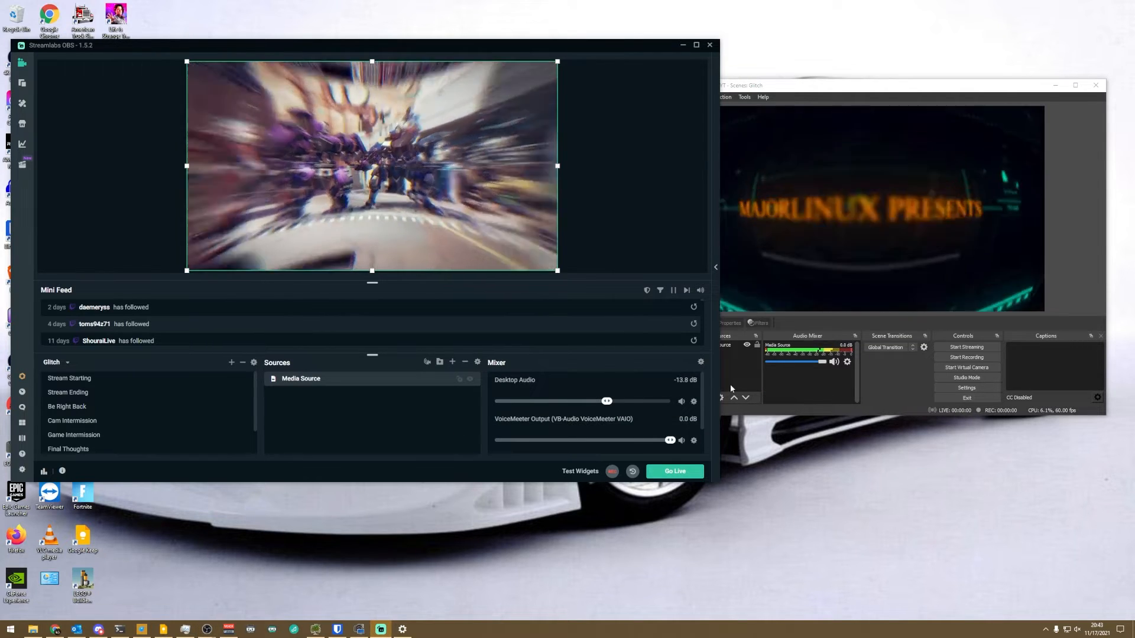
- Compare the Stream Starting scene in both programs and check the Schedule text source's properties in OBS Studio
{"action": "left_click", "coordinate": [75, 381]}
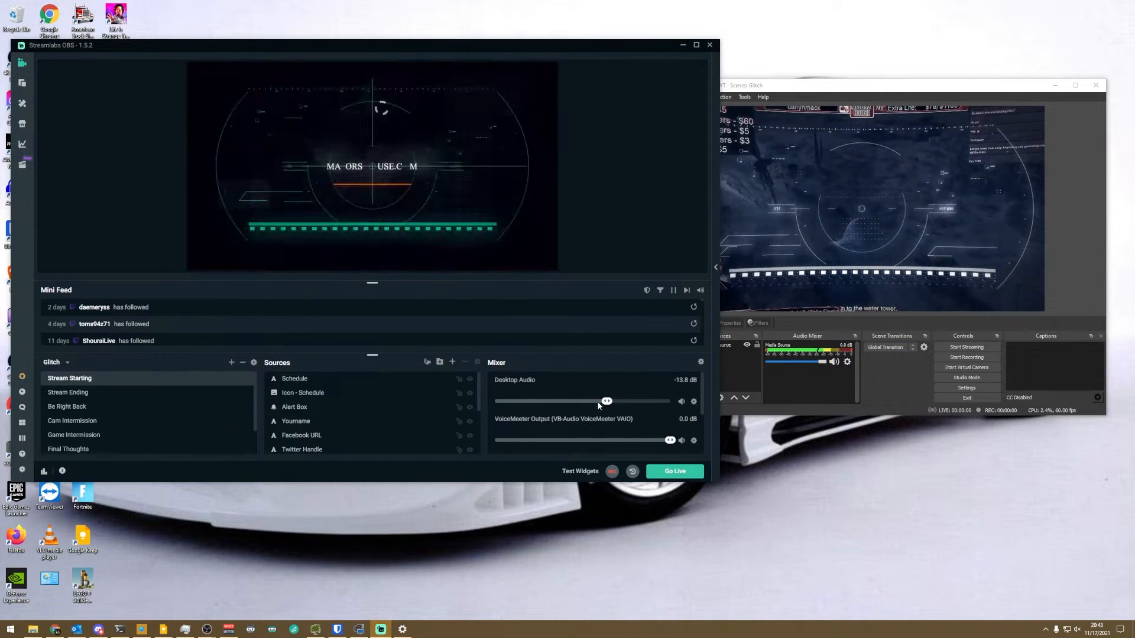
{"action": "left_click", "coordinate": [749, 385]}
{"action": "left_click", "coordinate": [640, 345]}
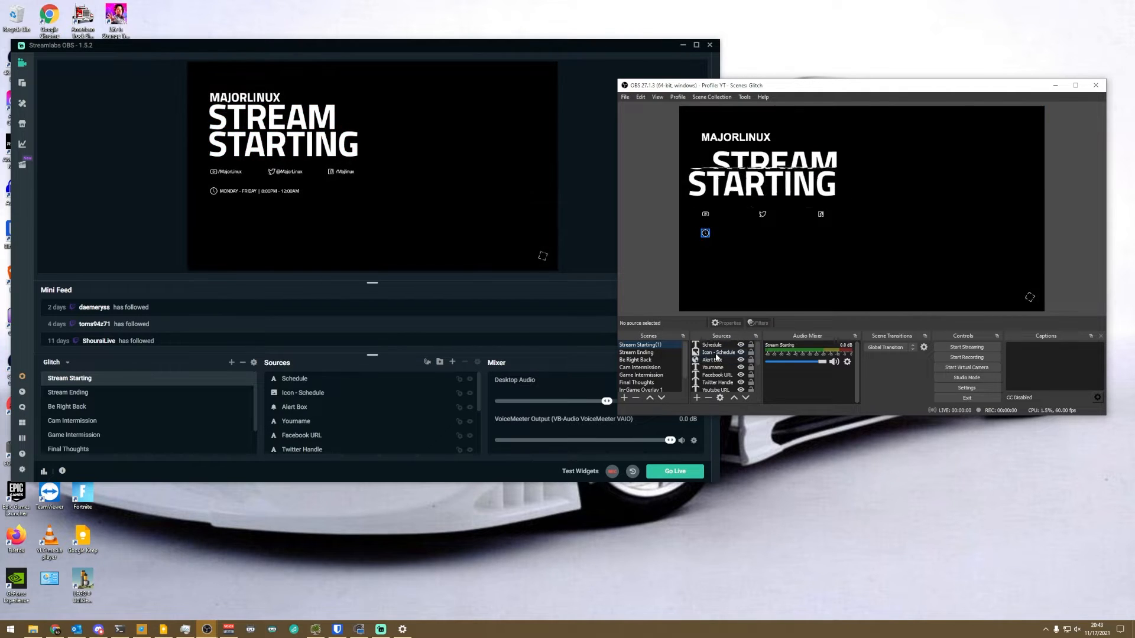
{"action": "left_click", "coordinate": [716, 354]}
{"action": "double_click", "coordinate": [716, 347]}
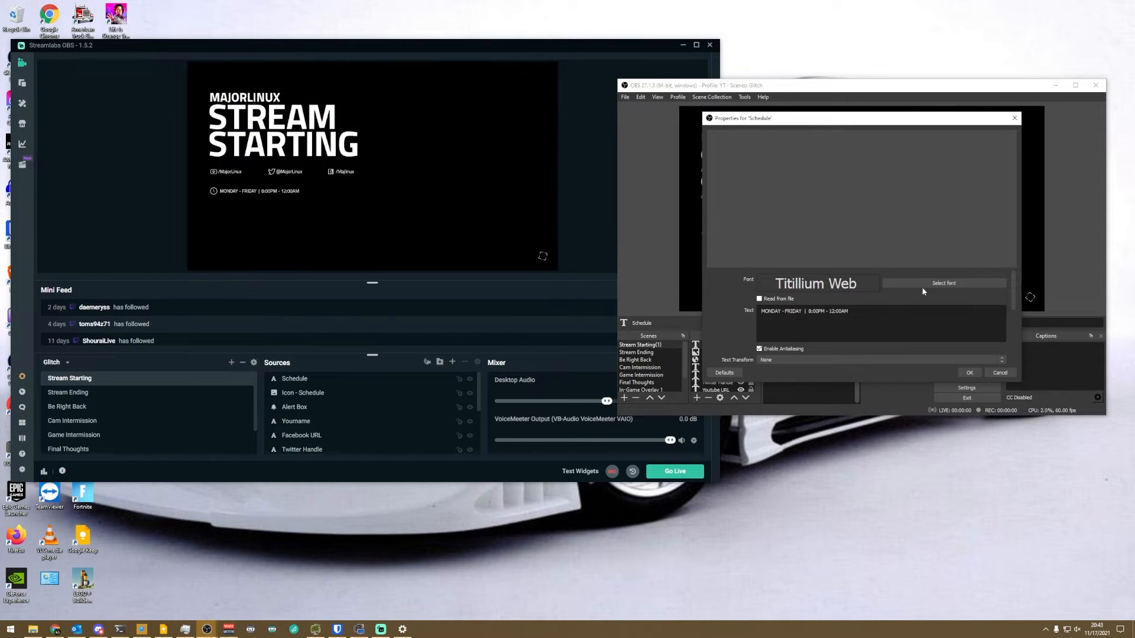
{"action": "left_click", "coordinate": [1000, 372]}
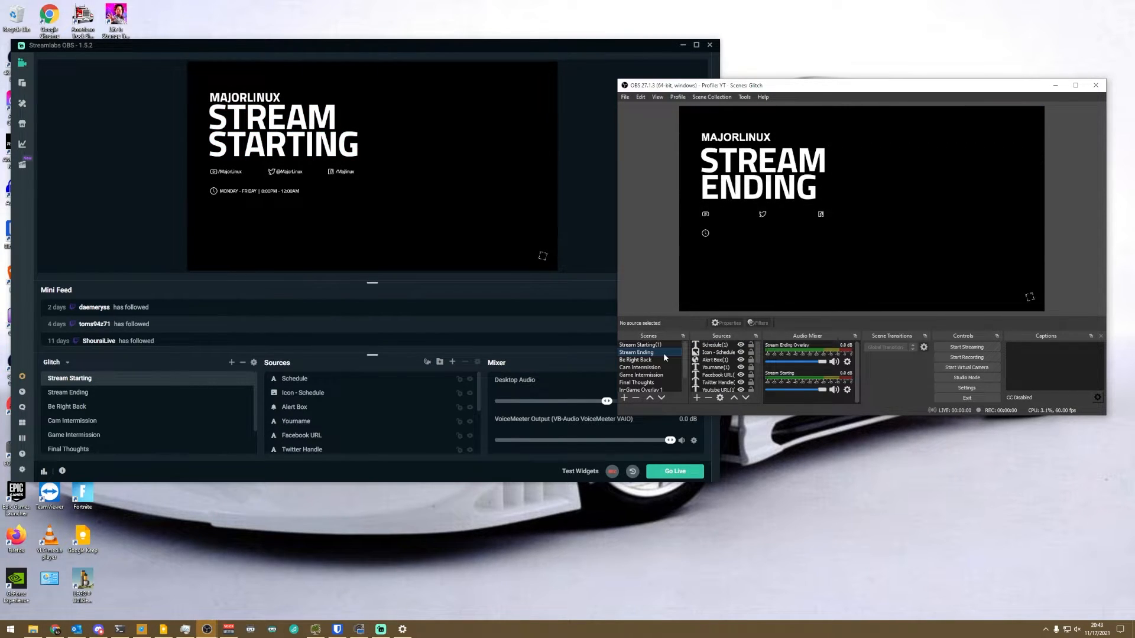
- Show the Cam Intermission scene in both Streamlabs OBS and OBS Studio to compare them
{"action": "left_click", "coordinate": [93, 421]}
{"action": "left_click", "coordinate": [795, 381]}
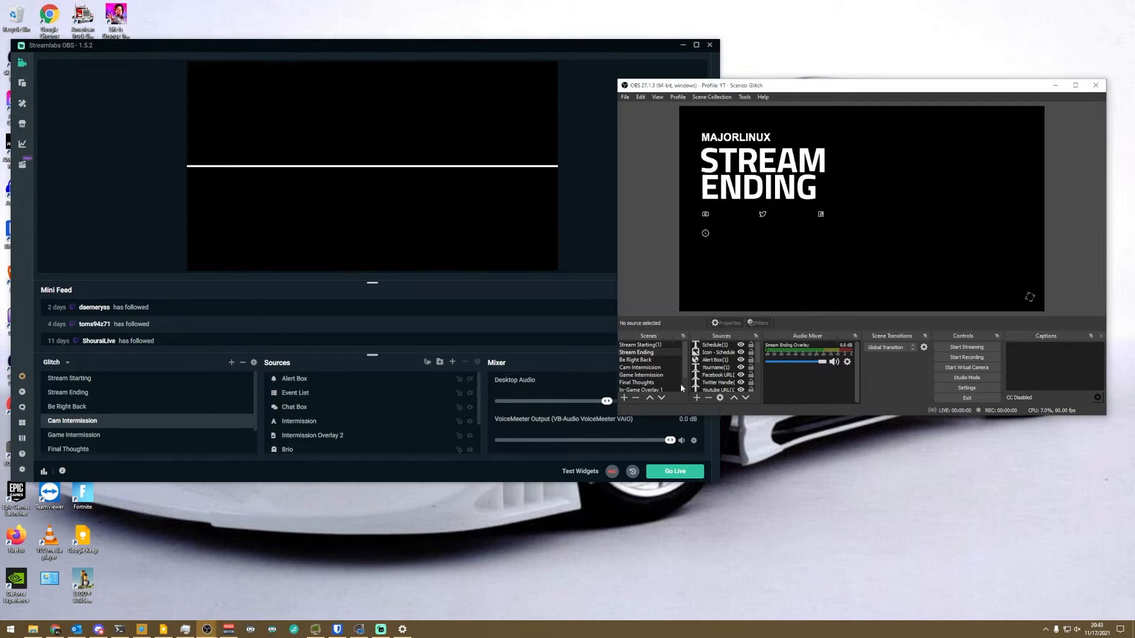
{"action": "left_click", "coordinate": [654, 369]}
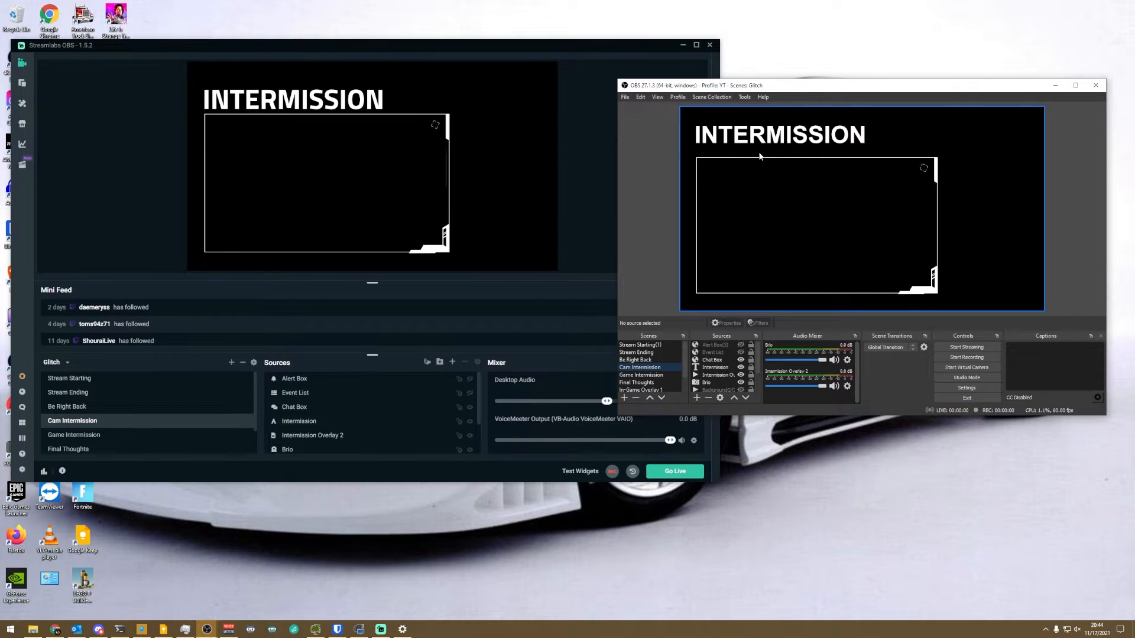
- Open the Intermission text source's settings in both programs and look for Titillium Web in OBS Studio's font list
{"action": "double_click", "coordinate": [718, 367]}
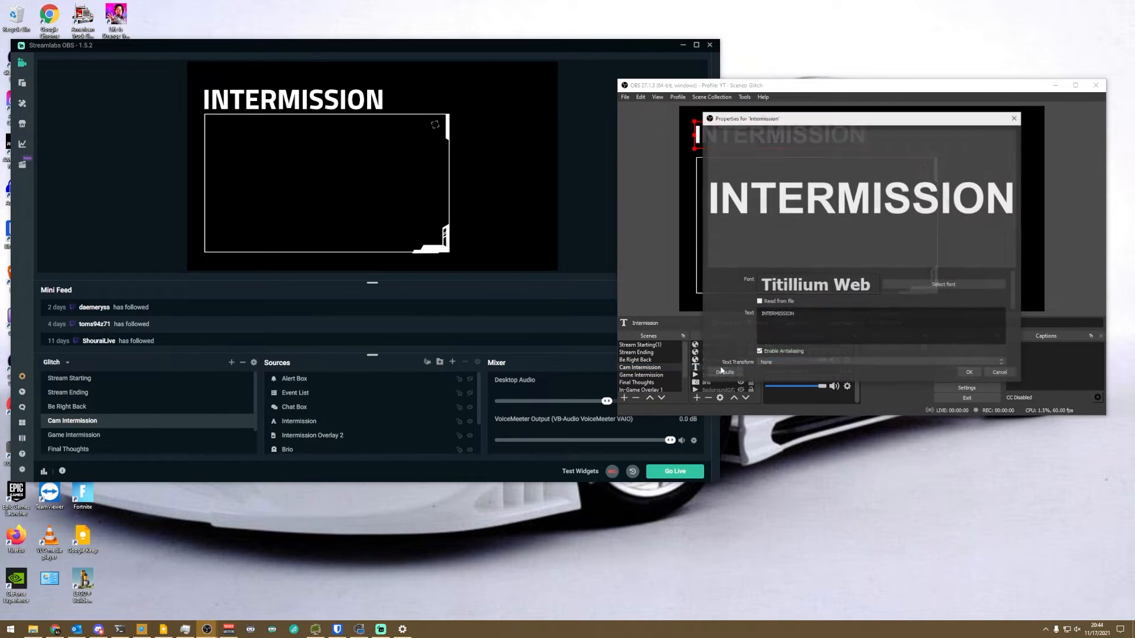
{"action": "double_click", "coordinate": [308, 421]}
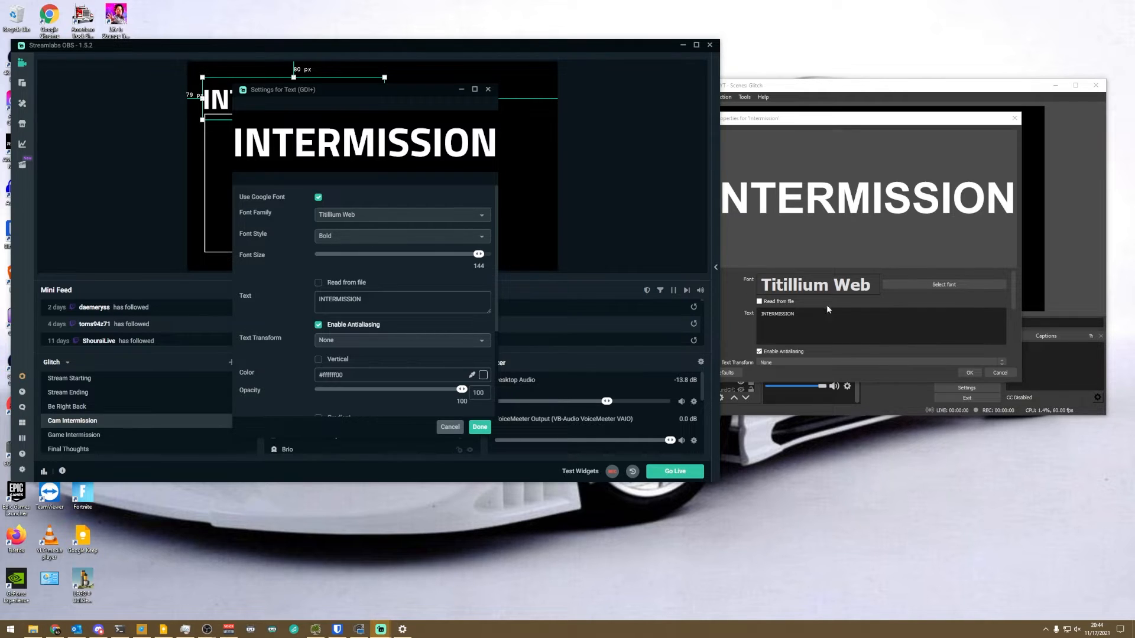
{"action": "left_click", "coordinate": [913, 283]}
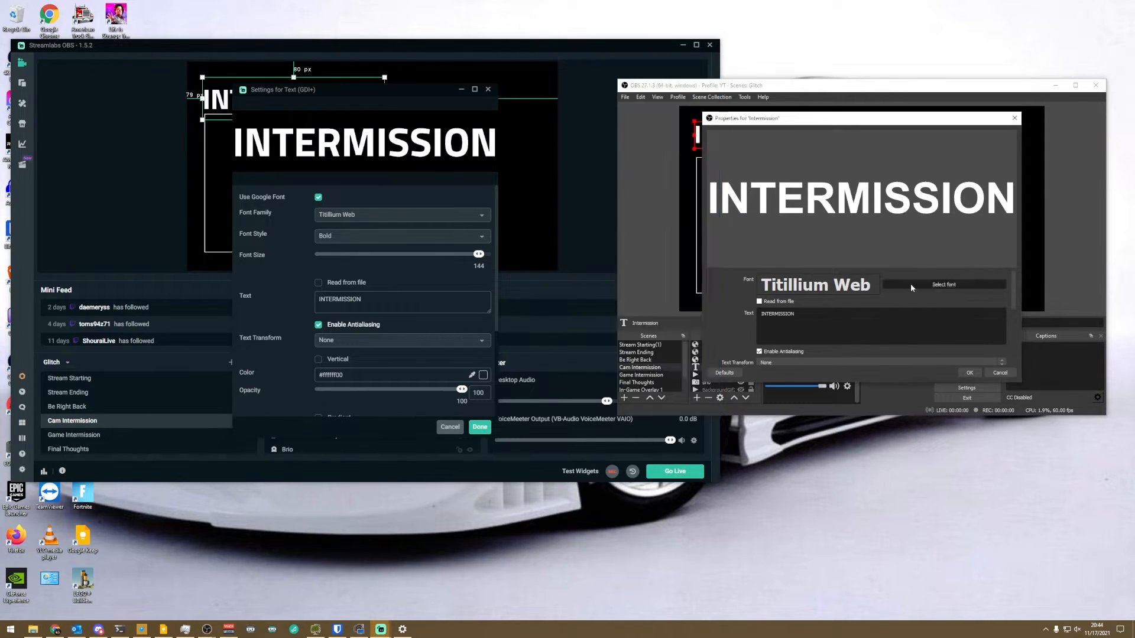
{"action": "scroll", "coordinate": [819, 235], "scroll_direction": "down", "scroll_amount": 12}
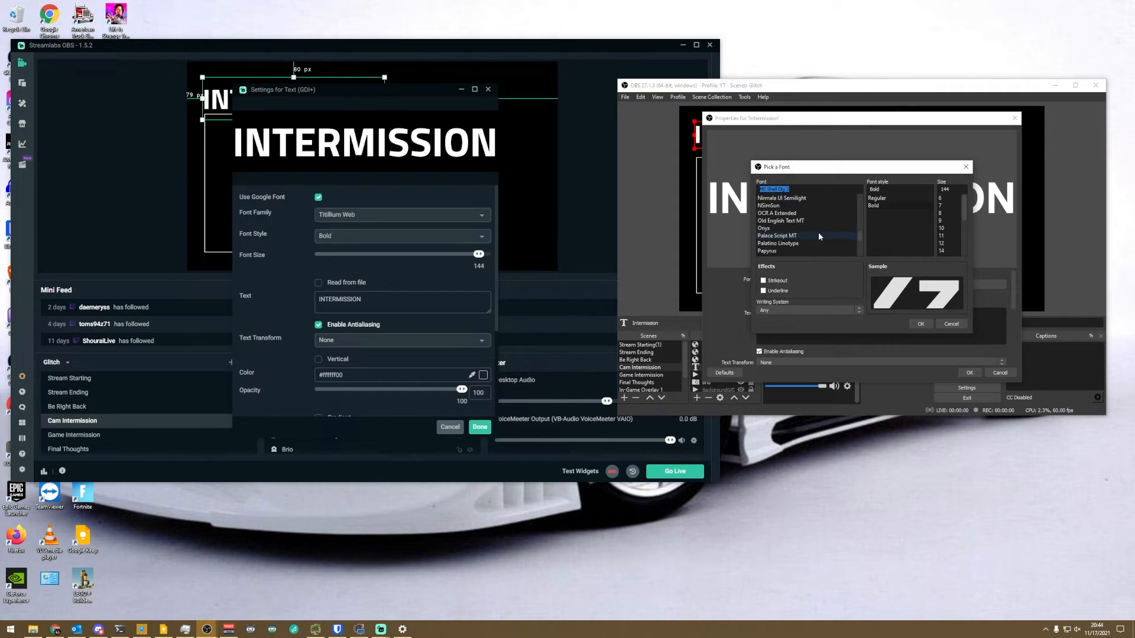
{"action": "scroll", "coordinate": [819, 235], "scroll_direction": "down", "scroll_amount": 6}
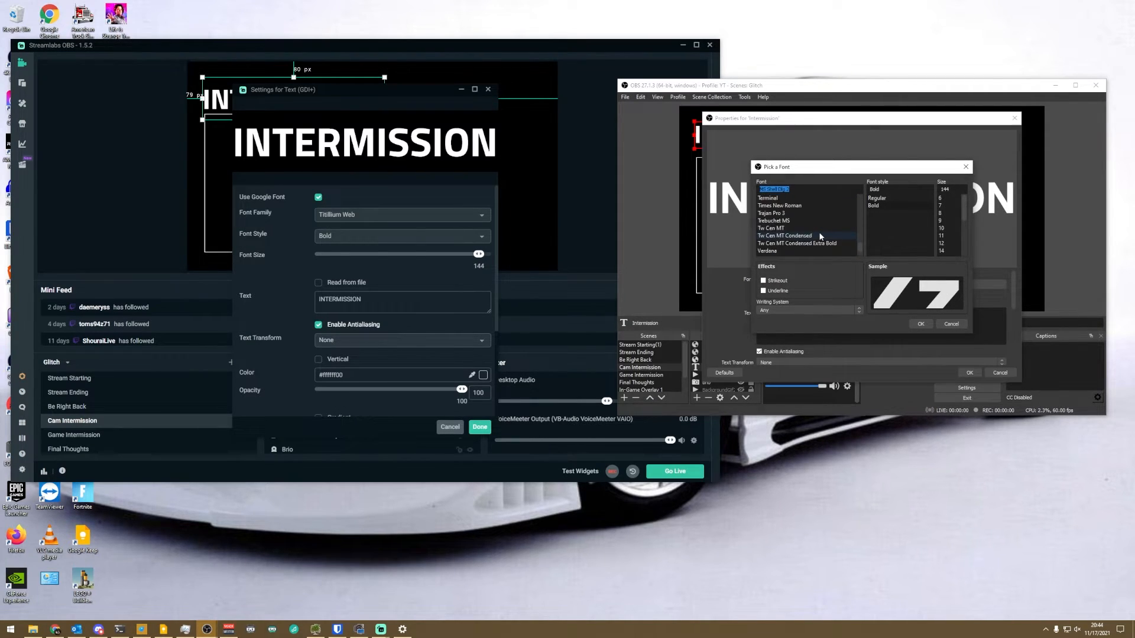
{"action": "scroll", "coordinate": [819, 235], "scroll_direction": "up", "scroll_amount": 1}
{"action": "scroll", "coordinate": [820, 237], "scroll_direction": "up", "scroll_amount": 1}
{"action": "scroll", "coordinate": [819, 236], "scroll_direction": "down", "scroll_amount": 1}
{"action": "left_click", "coordinate": [951, 324]}
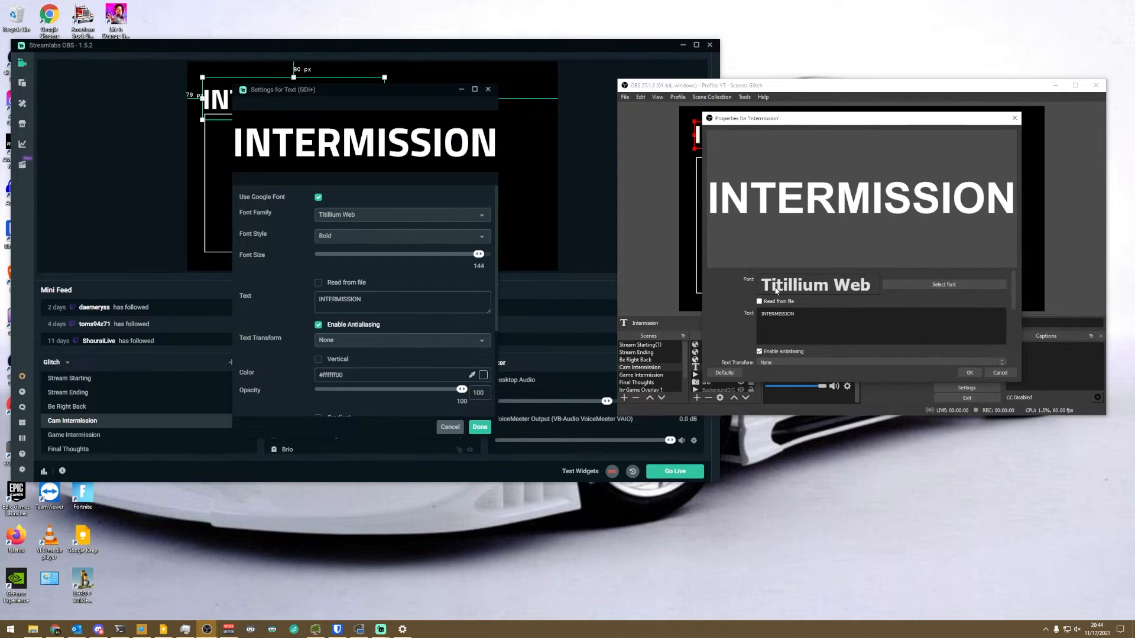
- Recheck the available fonts for OBS Studio's Intermission text and close the text settings in both programs without changes
{"action": "left_click", "coordinate": [908, 284]}
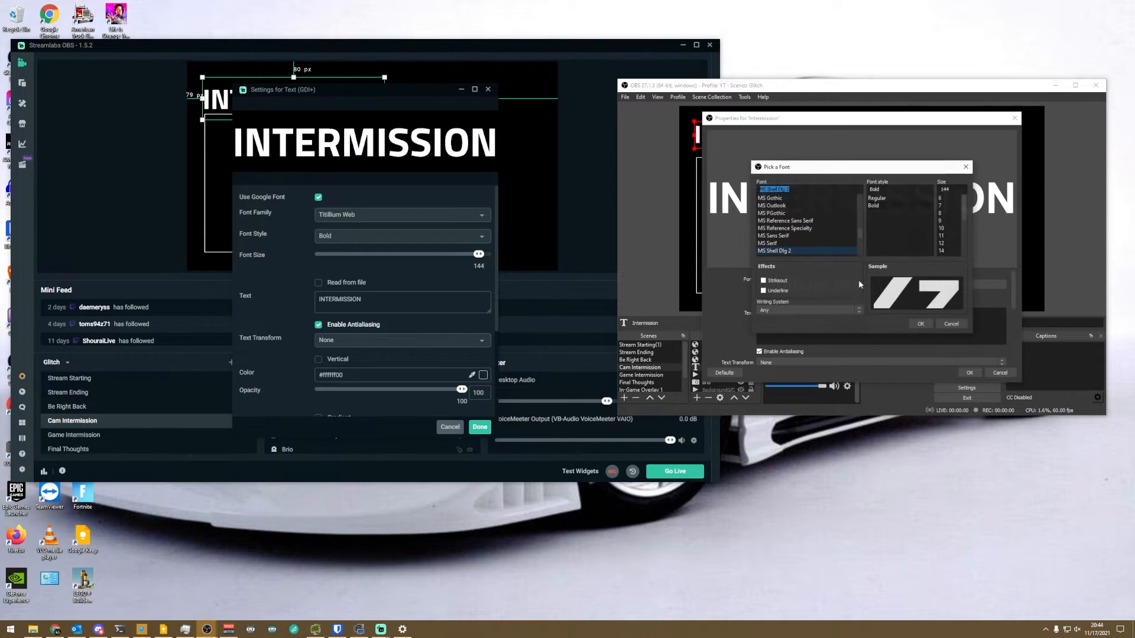
{"action": "scroll", "coordinate": [809, 236], "scroll_direction": "down", "scroll_amount": 8}
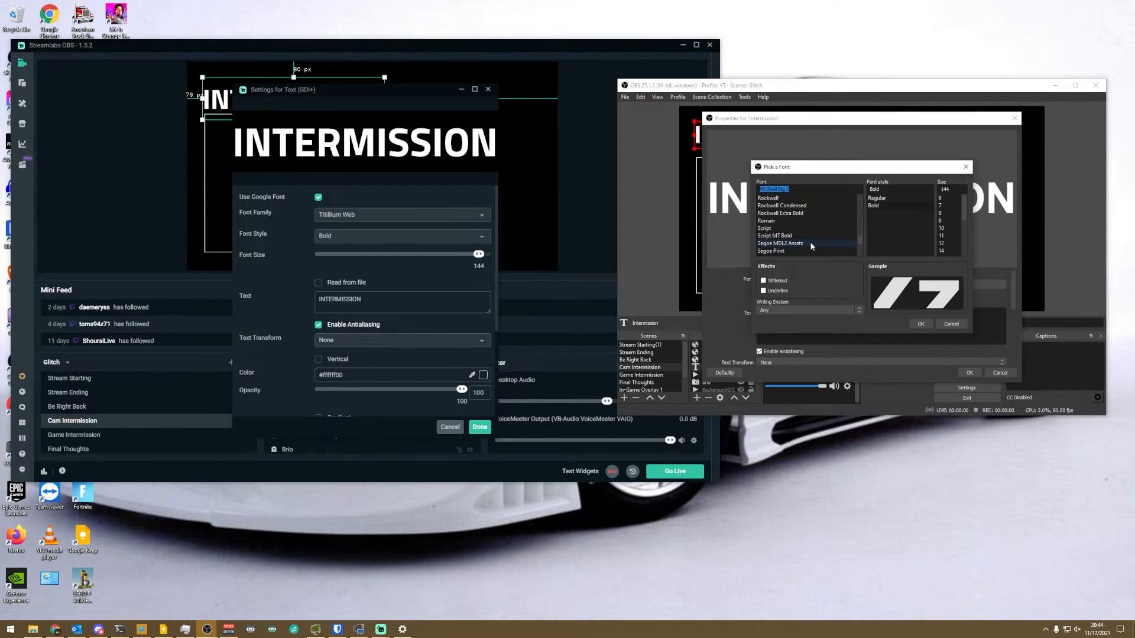
{"action": "scroll", "coordinate": [812, 244], "scroll_direction": "down", "scroll_amount": 5}
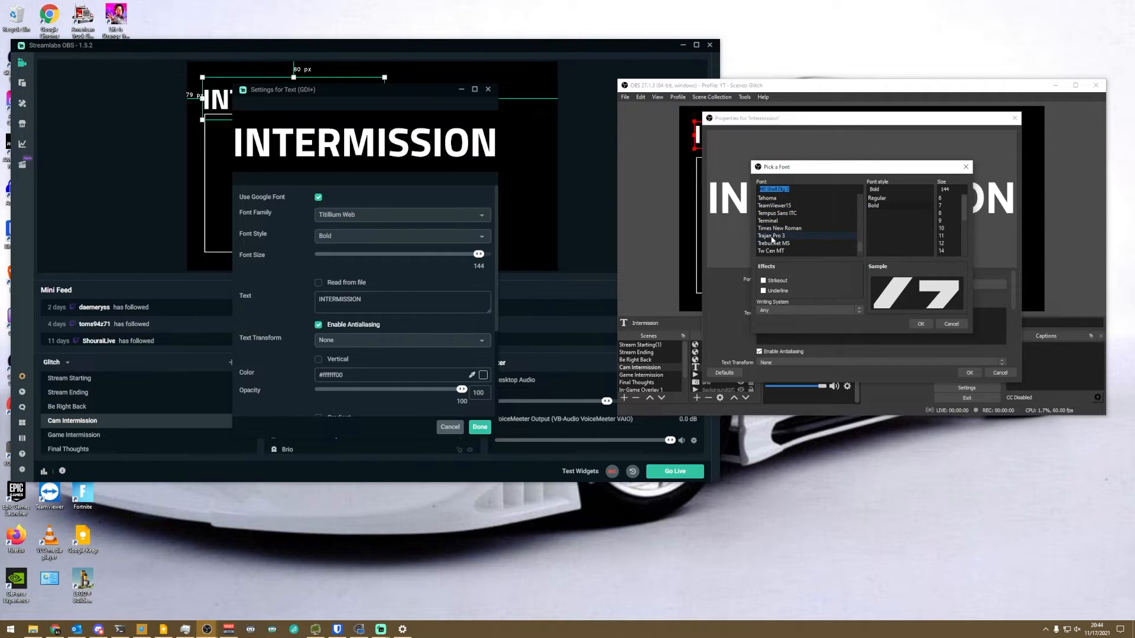
{"action": "left_click", "coordinate": [950, 324]}
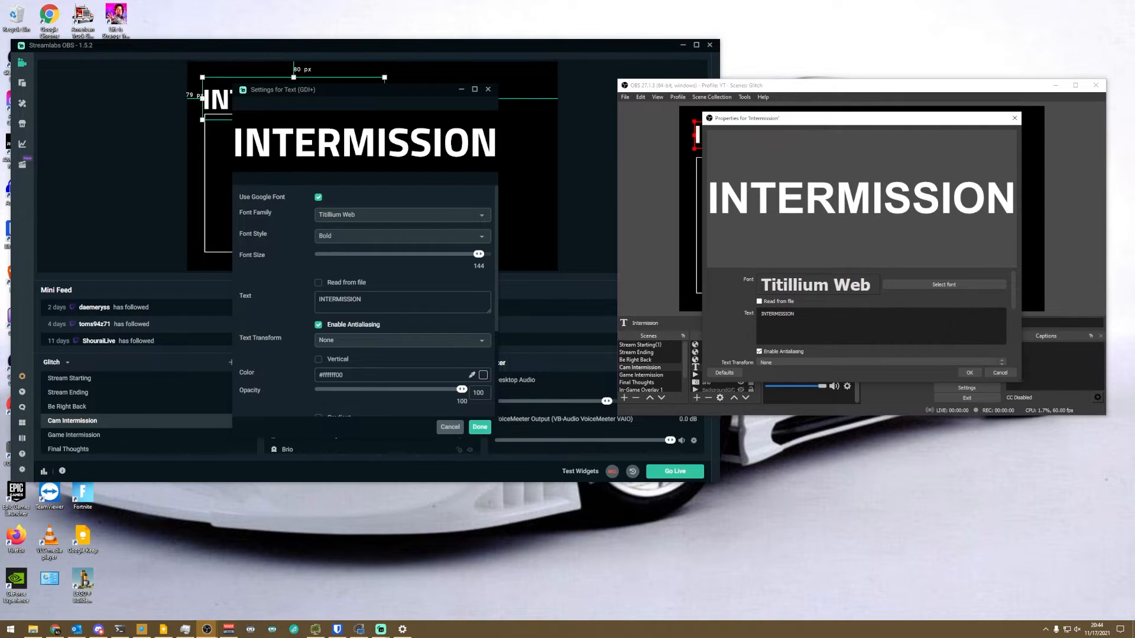
{"action": "left_click", "coordinate": [990, 374]}
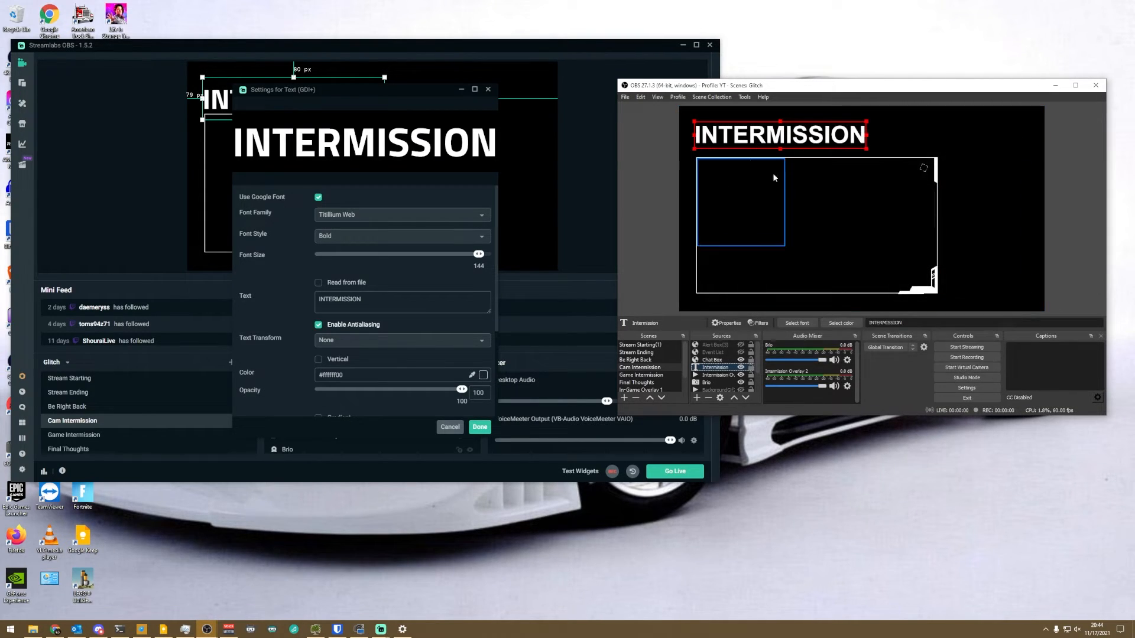
{"action": "left_click", "coordinate": [456, 428]}
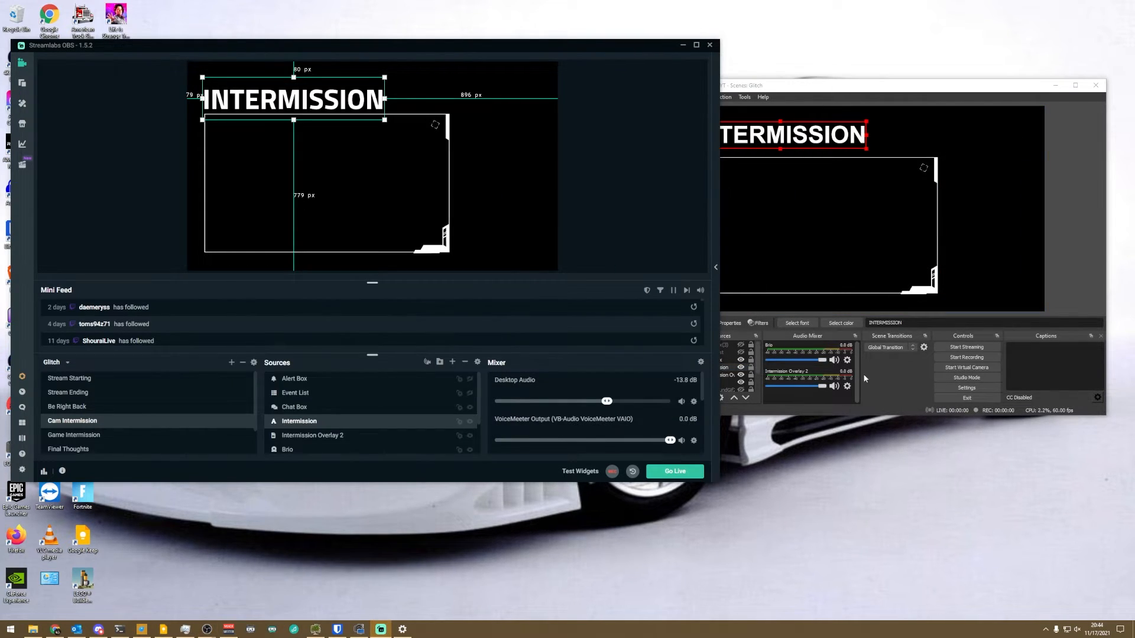
- Show the Stream Starting scene in both programs and compare the social handle and schedule texts
{"action": "left_click", "coordinate": [727, 370]}
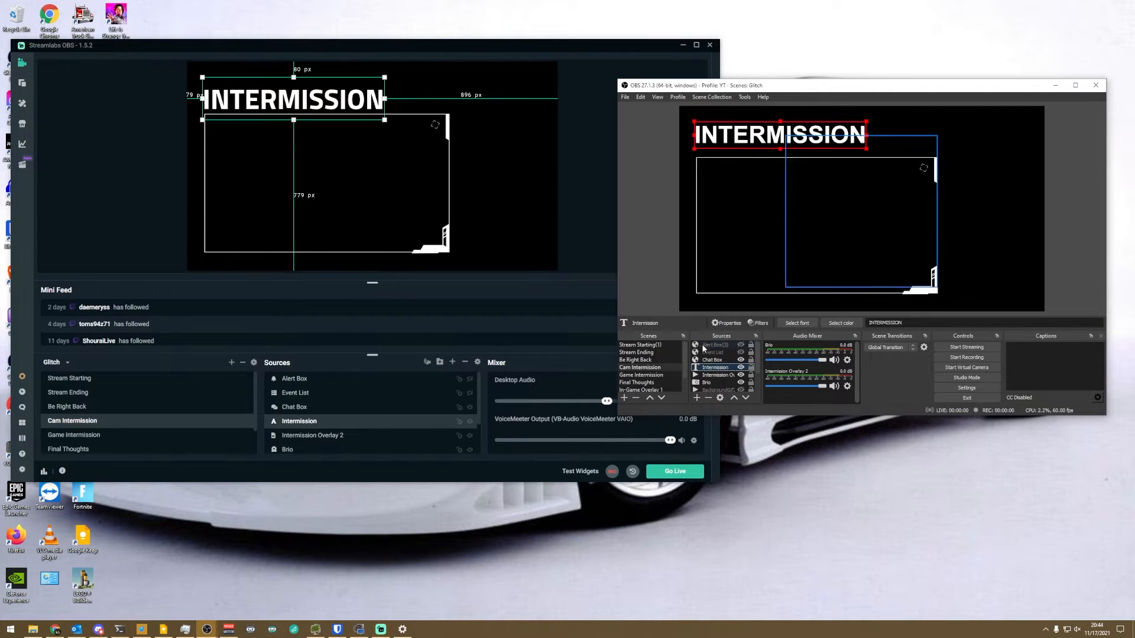
{"action": "left_click", "coordinate": [643, 345]}
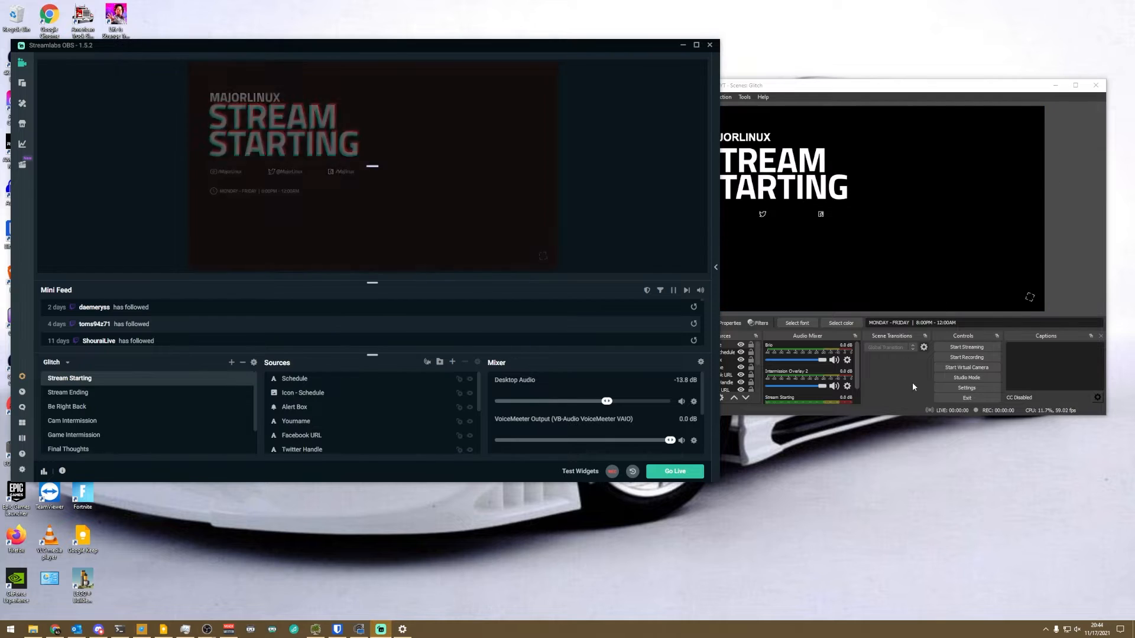
{"action": "left_click", "coordinate": [895, 379]}
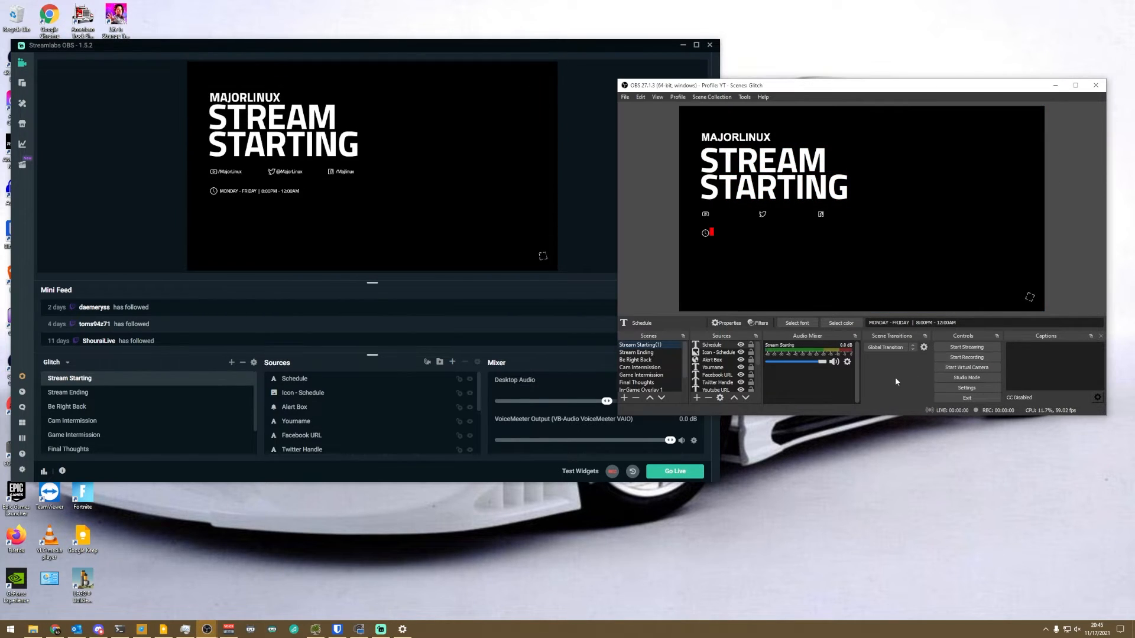
{"action": "left_click", "coordinate": [237, 172]}
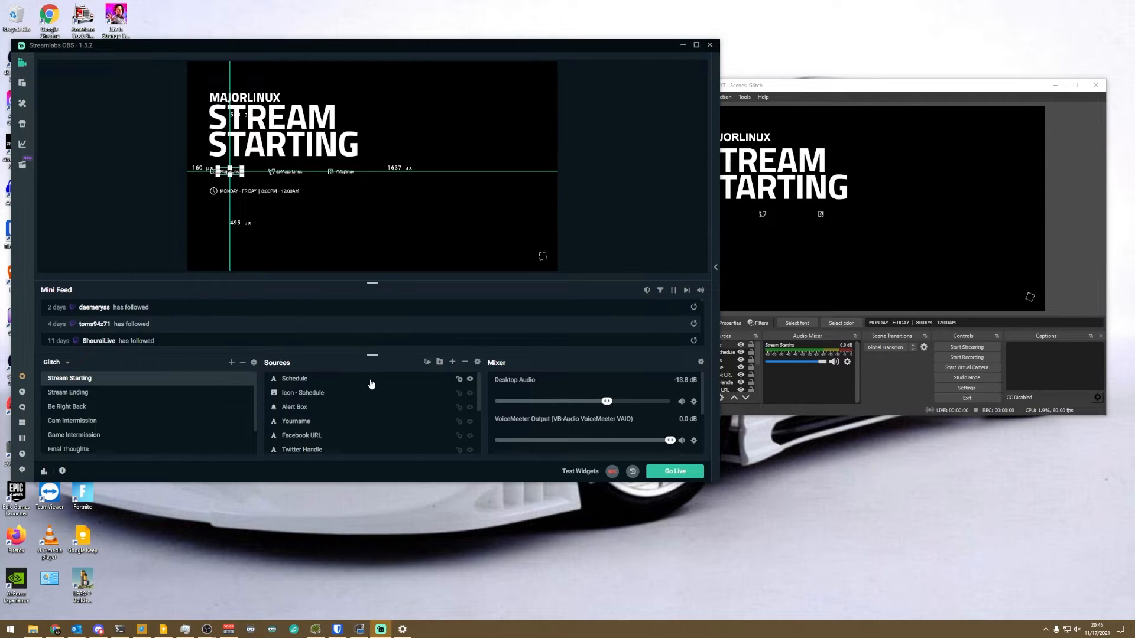
{"action": "left_click", "coordinate": [880, 410]}
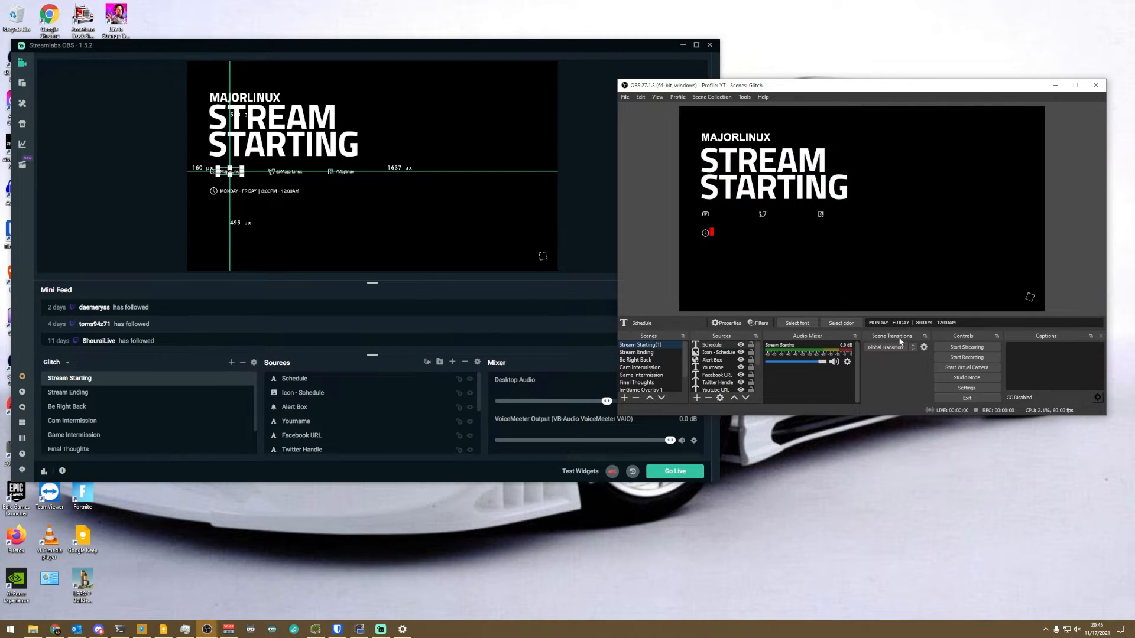
- Apply the MS Shell Dlg 2 font, Regular, size 24, to the Schedule text source in OBS Studio
{"action": "left_click", "coordinate": [796, 322]}
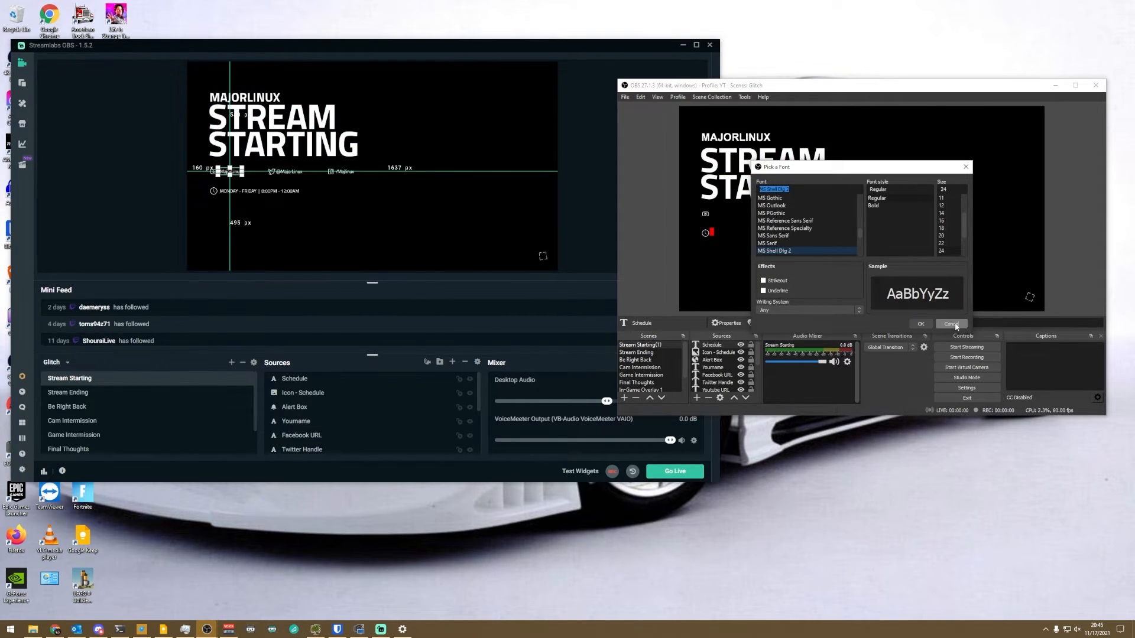
{"action": "left_click", "coordinate": [921, 324]}
{"action": "left_click", "coordinate": [839, 269]}
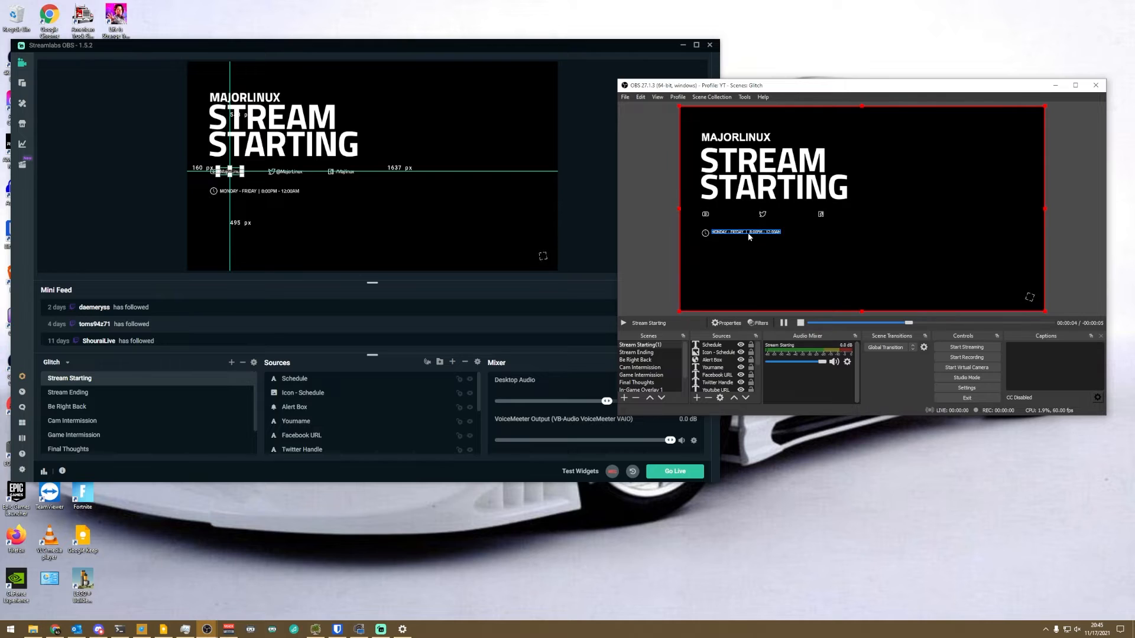